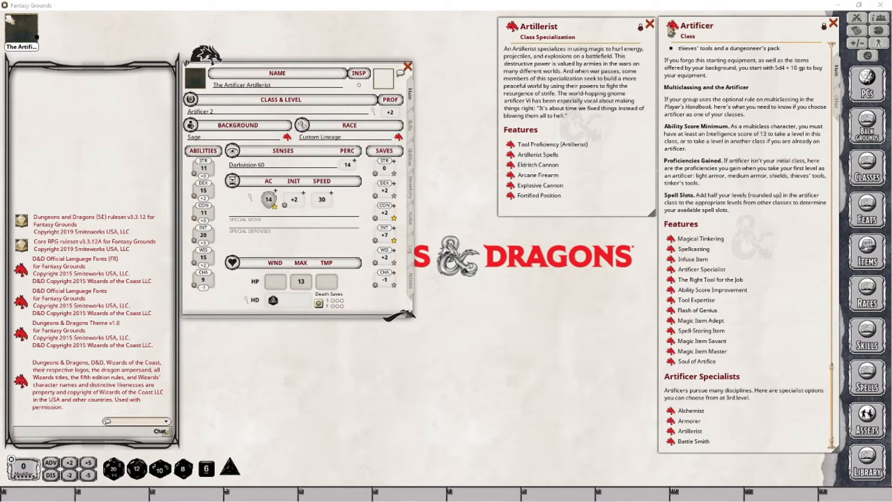
# Add a third Artificer level to the character and choose Artillerist as the specialization.
pyautogui.moveTo(670, 31); pyautogui.dragTo(209, 112)
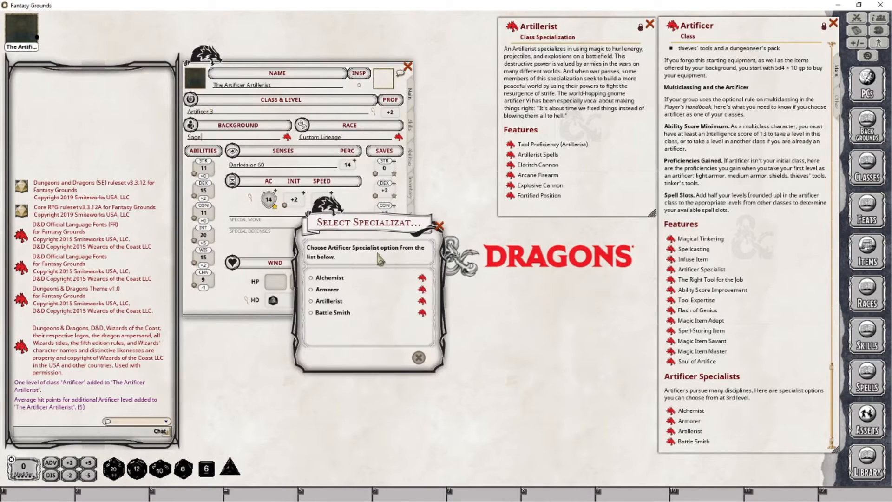
pyautogui.click(332, 302)
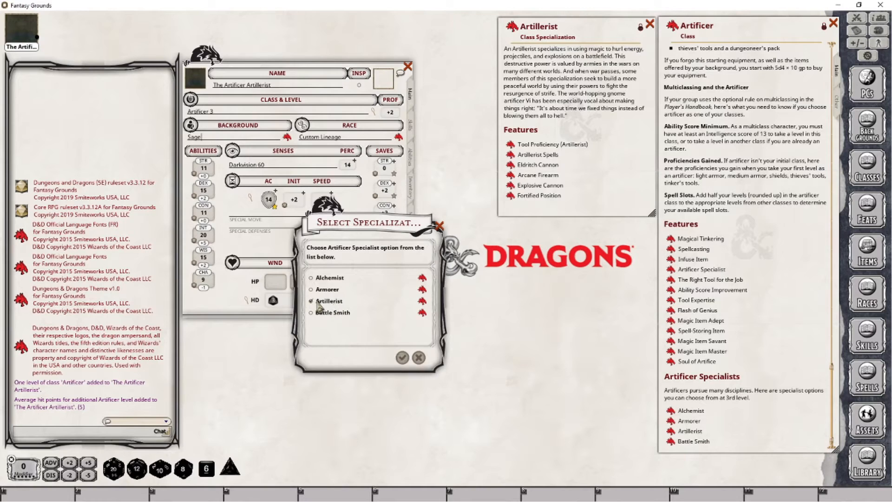
pyautogui.click(403, 358)
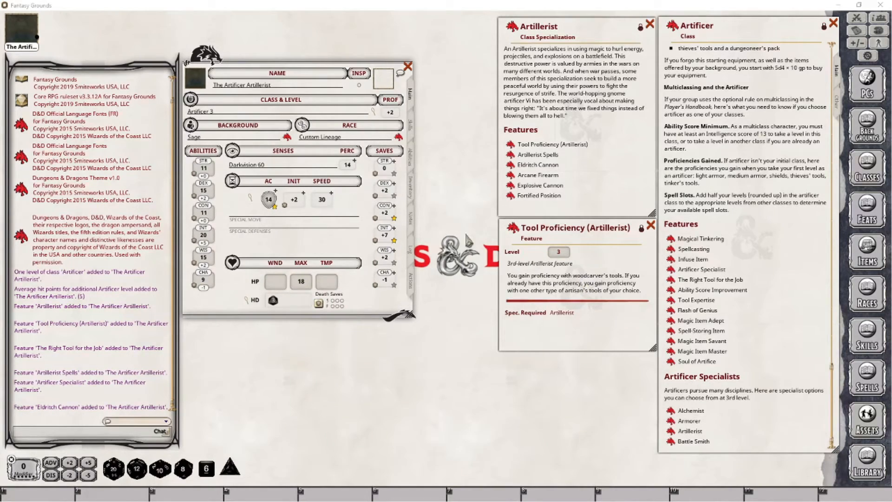
# Replace the character's "One Type Of Artisan" proficiency with "Woodcarver's Tools" and close the Tool Proficiency (Artillerist) feature.
pyautogui.click(411, 158)
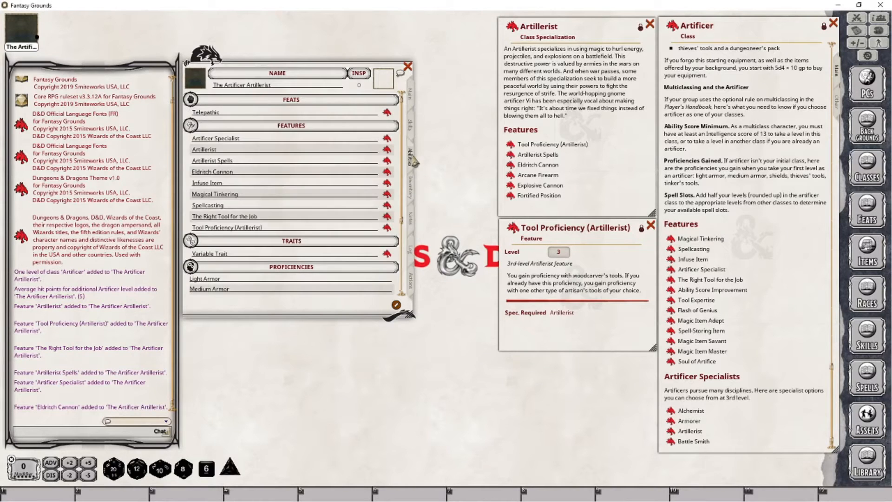
pyautogui.scroll(-5, 376, 186)
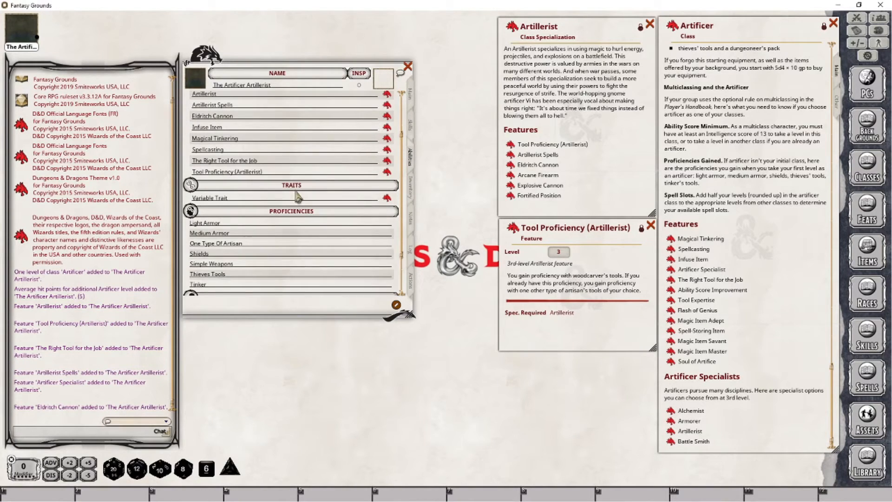
pyautogui.click(257, 229)
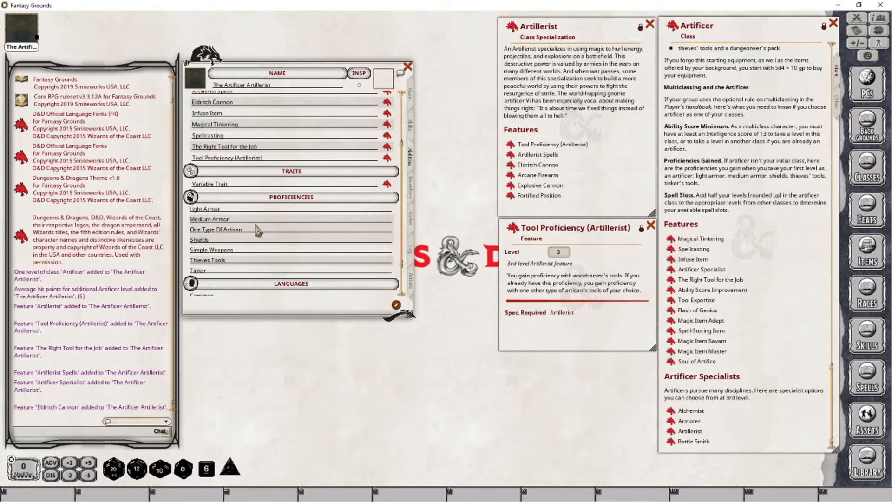
pyautogui.hotkey('ctrl', 'a')
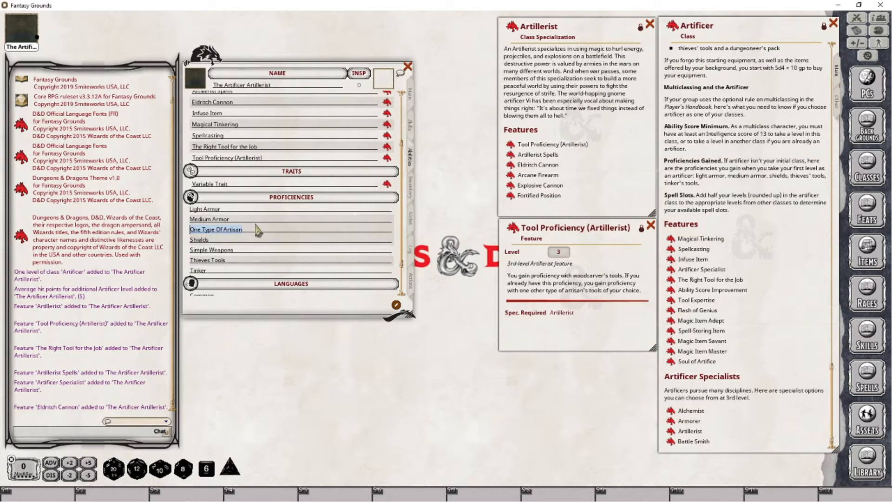
pyautogui.write('Wood')
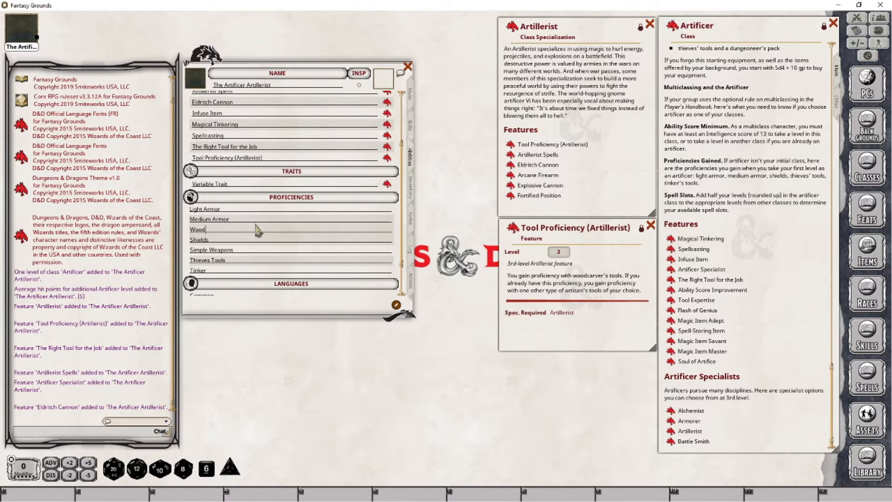
pyautogui.write("carver's Tools")
pyautogui.click(652, 228)
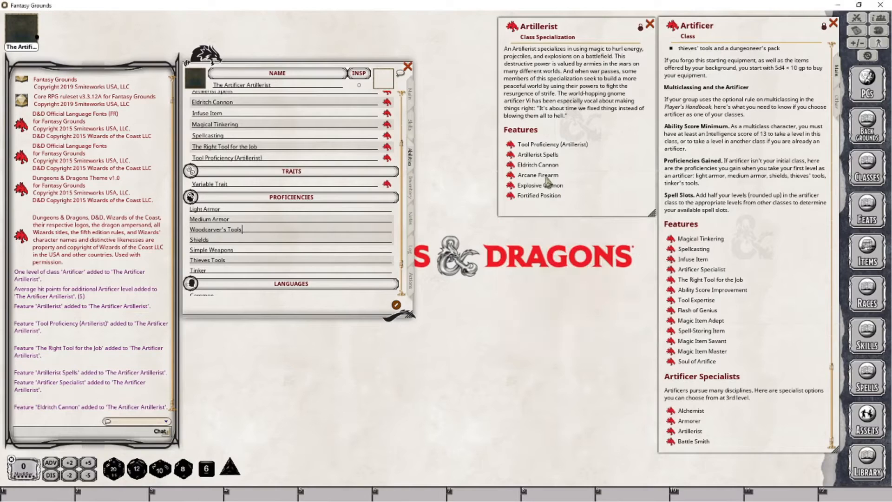
# Open the Artillerist Spells feature in an enlarged window and review the character's main statistics and actions.
pyautogui.click(511, 155)
pyautogui.moveTo(576, 352); pyautogui.dragTo(576, 466)
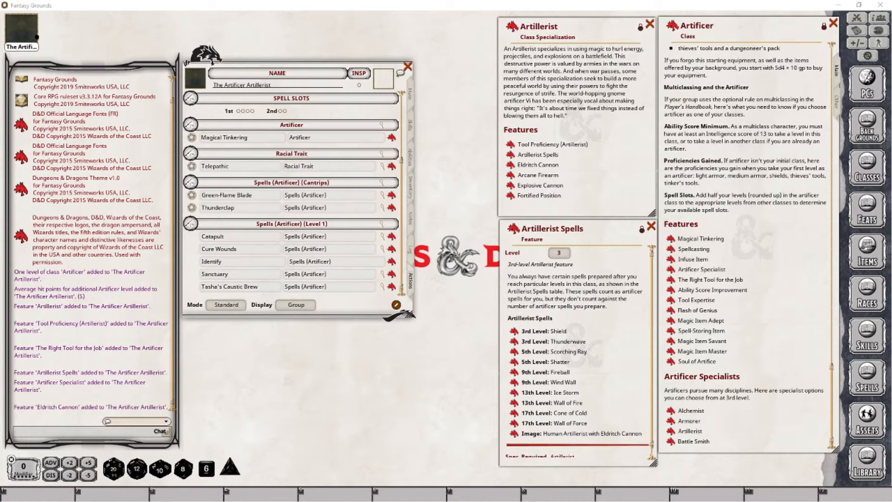
pyautogui.click(410, 97)
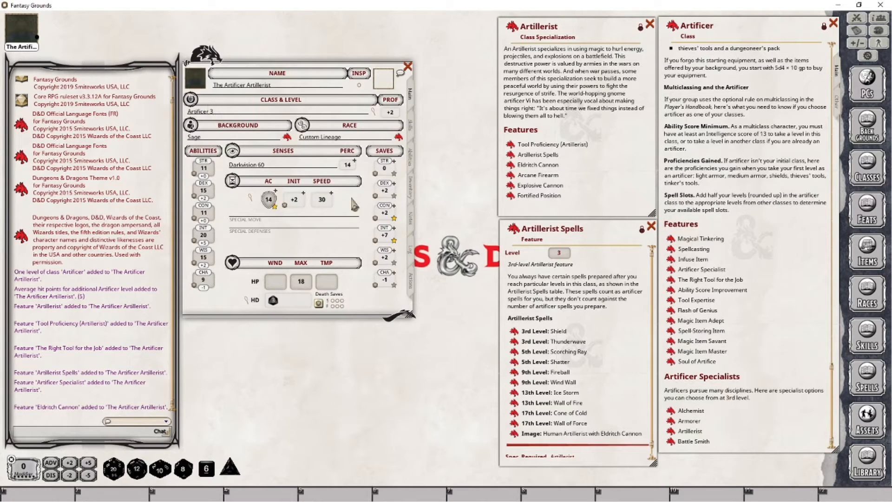
pyautogui.click(411, 291)
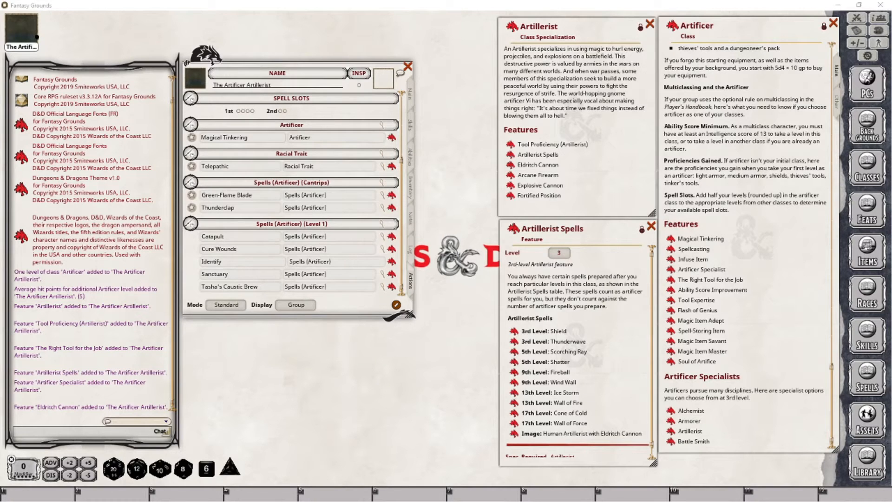
# In Preparation mode, mark Catapult, Cure Wounds, Identify, Sanctuary and Tasha's Caustic Brew as prepared.
pyautogui.click(239, 306)
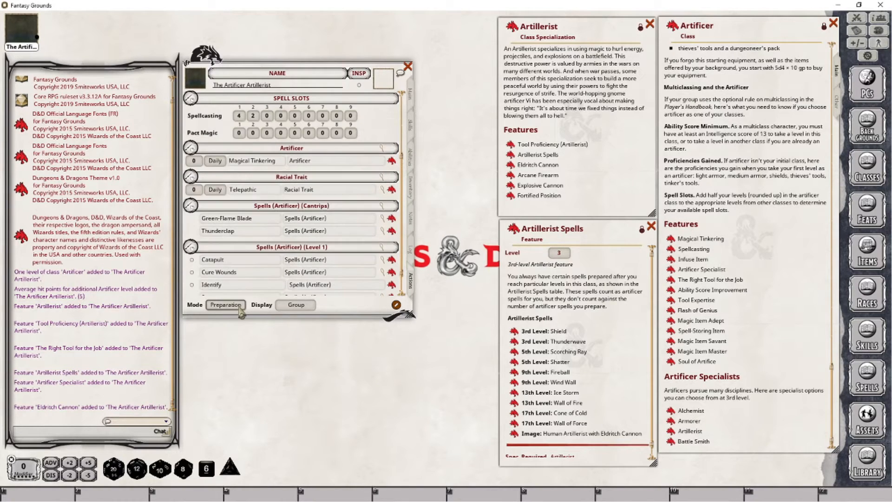
pyautogui.scroll(-1, 217, 272)
pyautogui.click(191, 236)
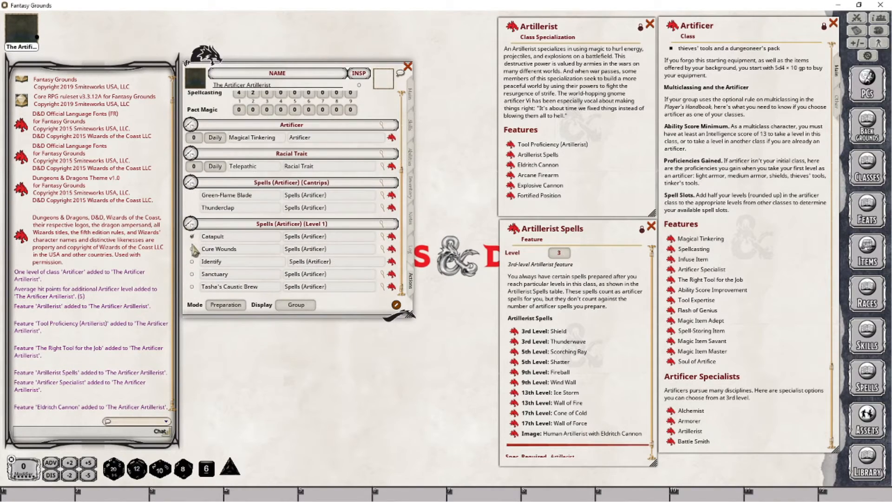
pyautogui.click(192, 249)
pyautogui.click(192, 262)
pyautogui.click(192, 275)
pyautogui.click(192, 287)
# Open the Artificer Spells list from the Spellcasting feature and collapse its cantrips.
pyautogui.click(670, 249)
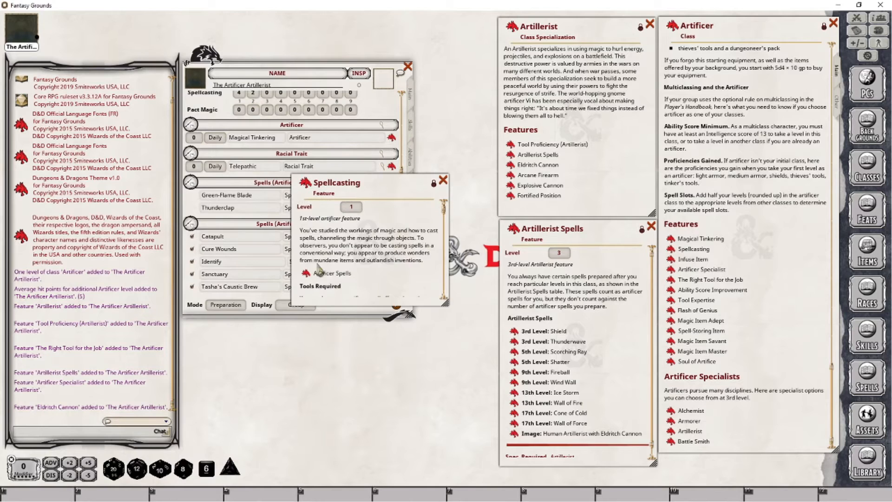
pyautogui.click(306, 274)
pyautogui.click(444, 180)
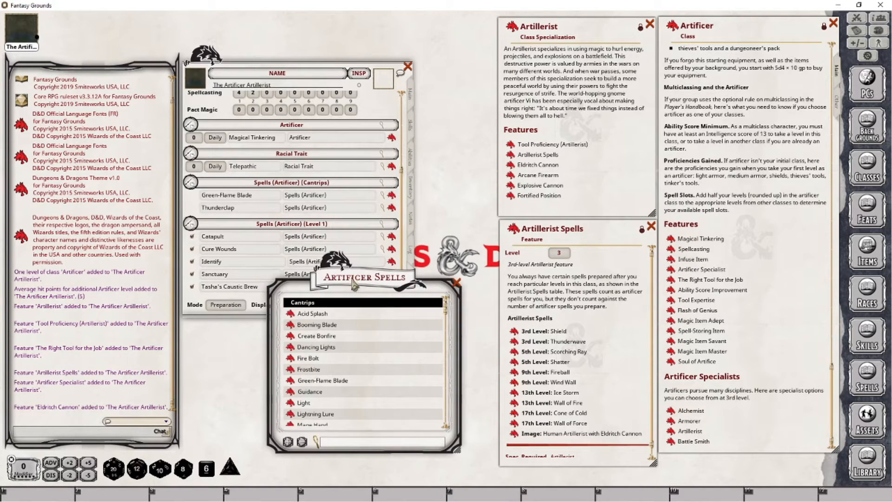
pyautogui.moveTo(354, 285); pyautogui.dragTo(352, 292)
pyautogui.click(328, 311)
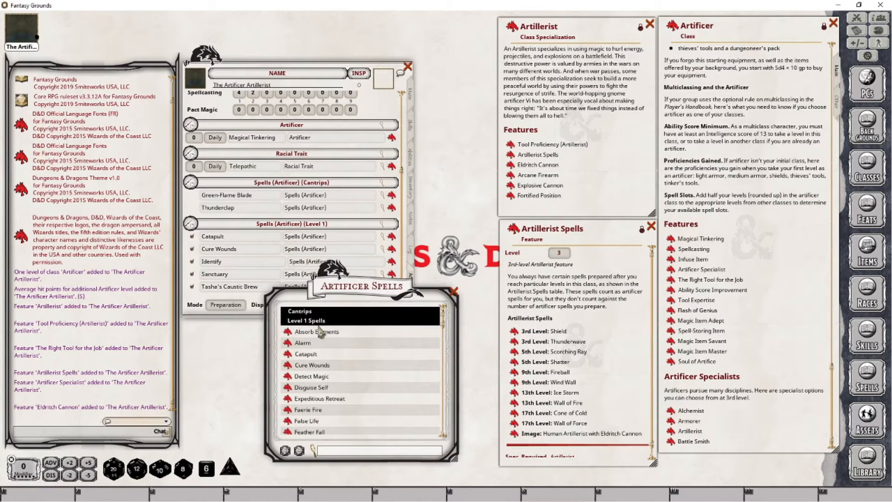
# Add the level 2 spell Web from the Artificer Spells list to the character's artificer spells and mark it as prepared.
pyautogui.scroll(-3, 320, 331)
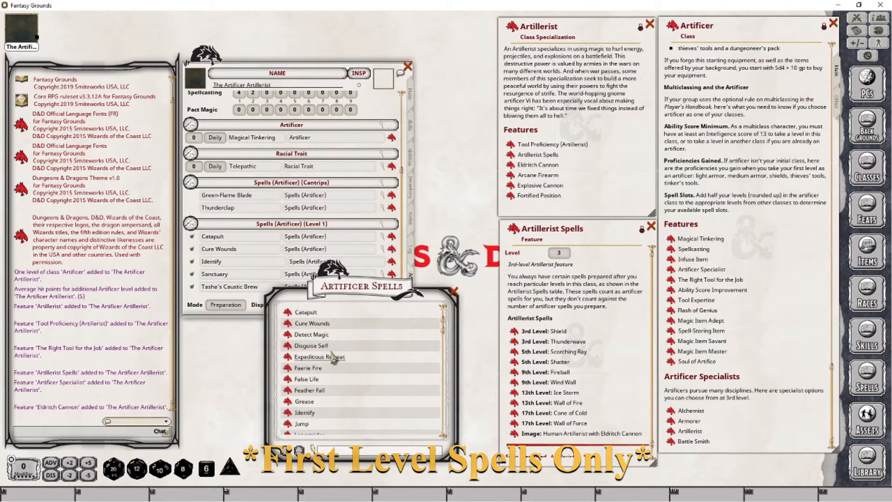
pyautogui.scroll(-10, 333, 357)
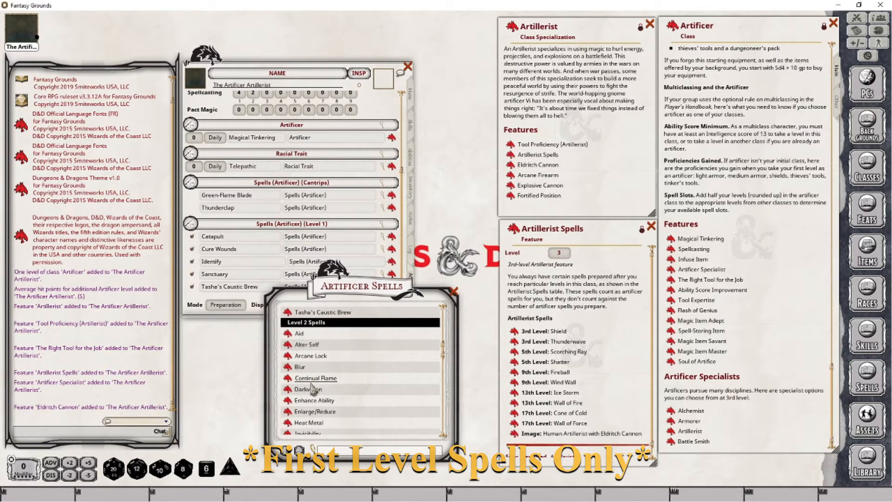
pyautogui.scroll(-8, 337, 365)
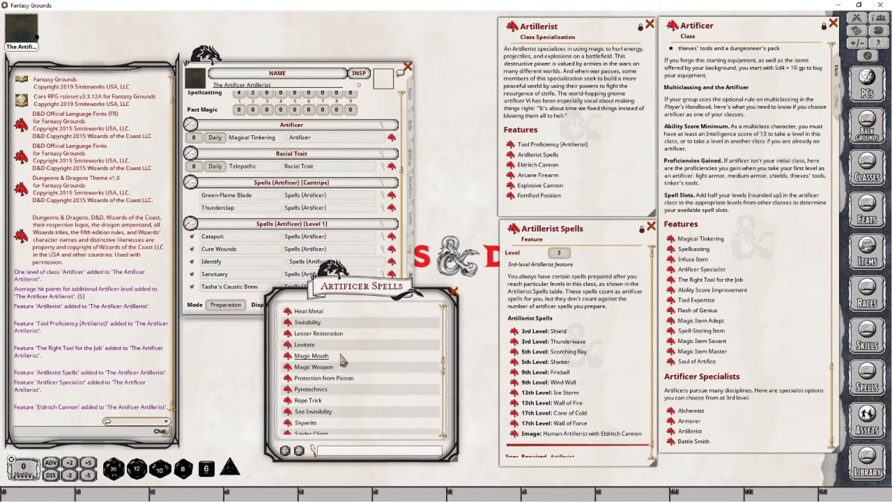
pyautogui.scroll(-2, 337, 386)
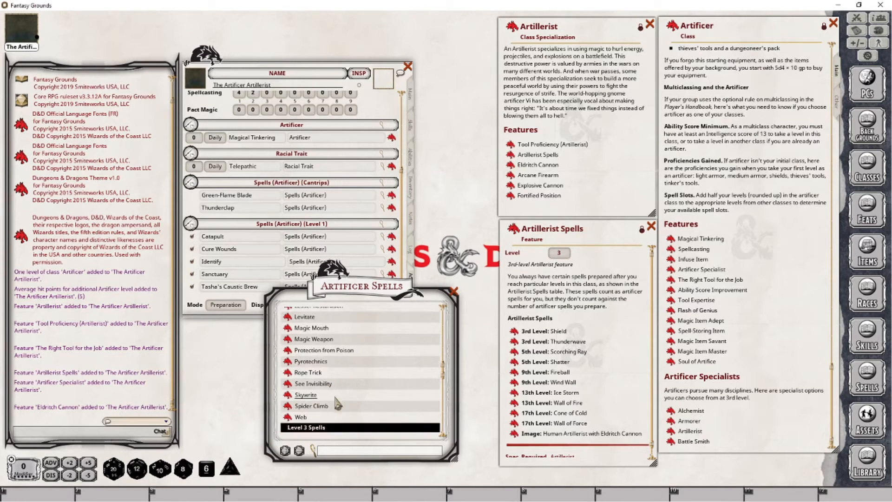
pyautogui.moveTo(301, 417); pyautogui.dragTo(226, 267)
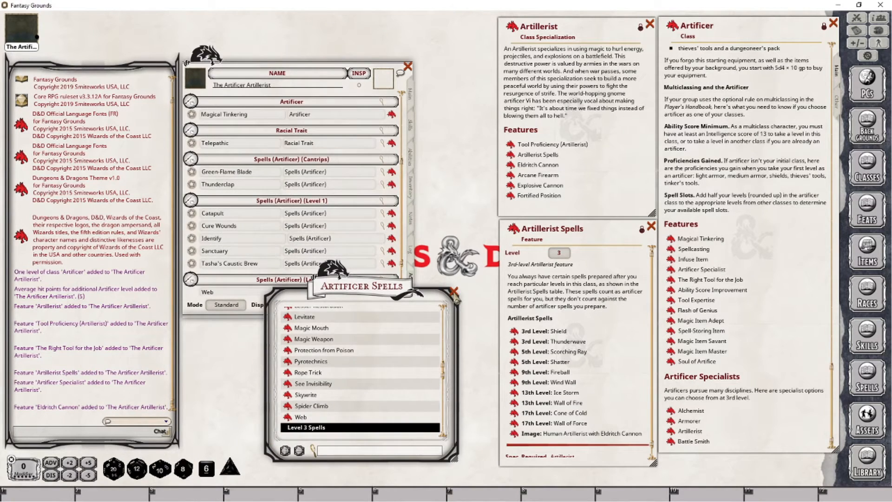
pyautogui.click(454, 293)
pyautogui.click(226, 306)
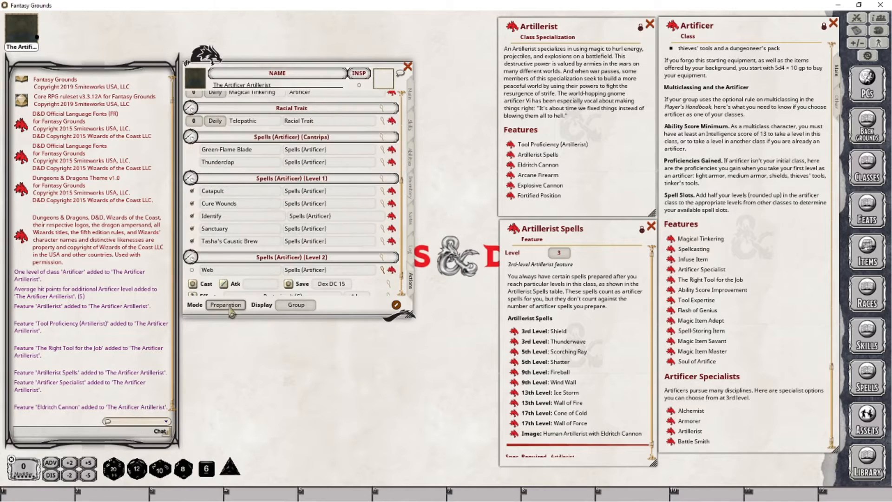
pyautogui.click(192, 269)
# Add Shield and Thunderwave from the Artillerist Spells feature to the level 1 artificer spells and mark both as prepared.
pyautogui.moveTo(514, 331); pyautogui.dragTo(314, 240)
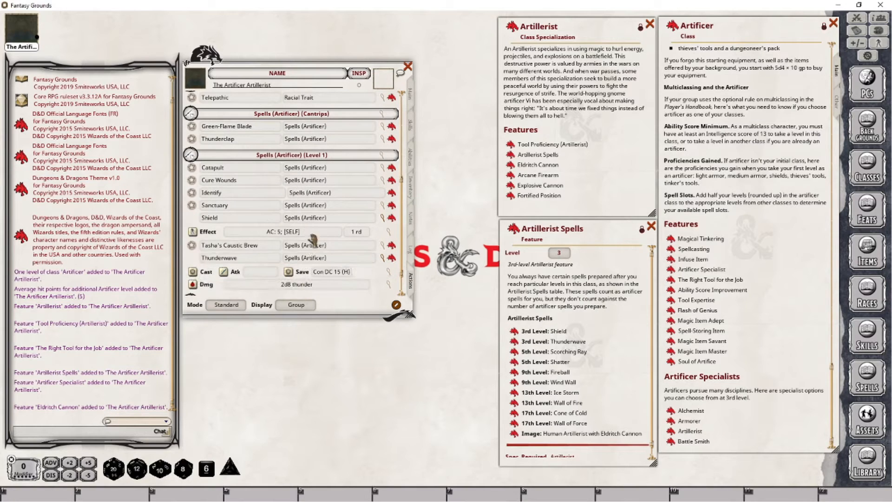
pyautogui.click(232, 307)
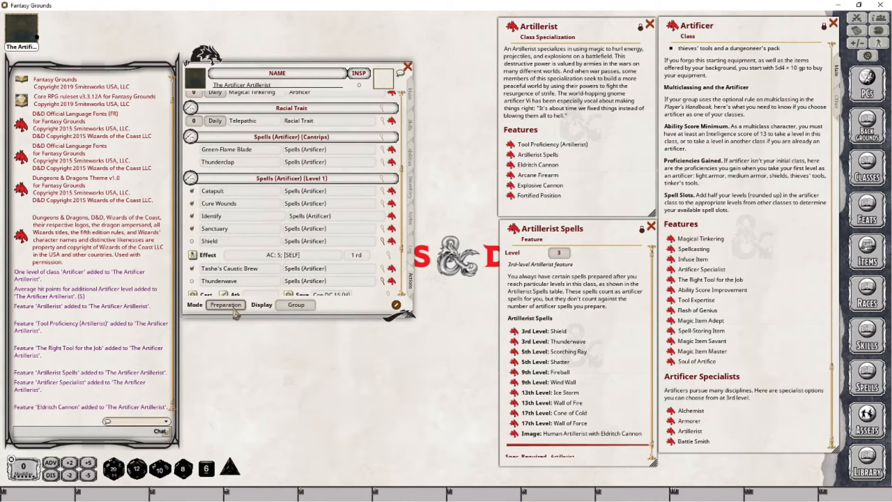
pyautogui.click(191, 241)
pyautogui.click(191, 281)
# Check the prepared spells and switch the character's actions to Combat mode.
pyautogui.scroll(-2, 251, 250)
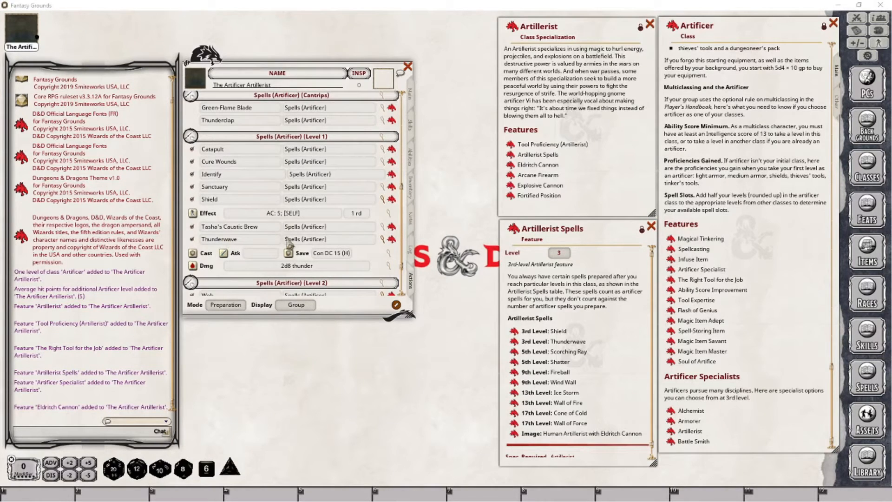
pyautogui.scroll(3, 307, 225)
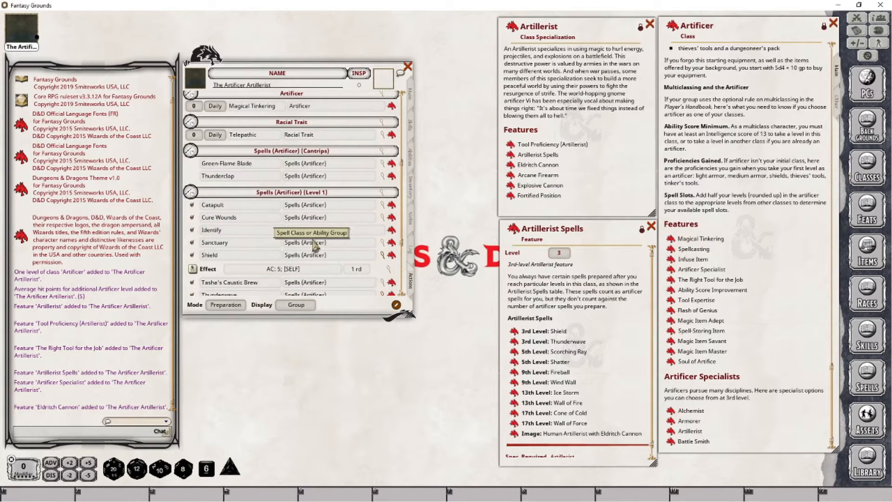
pyautogui.scroll(3, 302, 142)
pyautogui.click(226, 304)
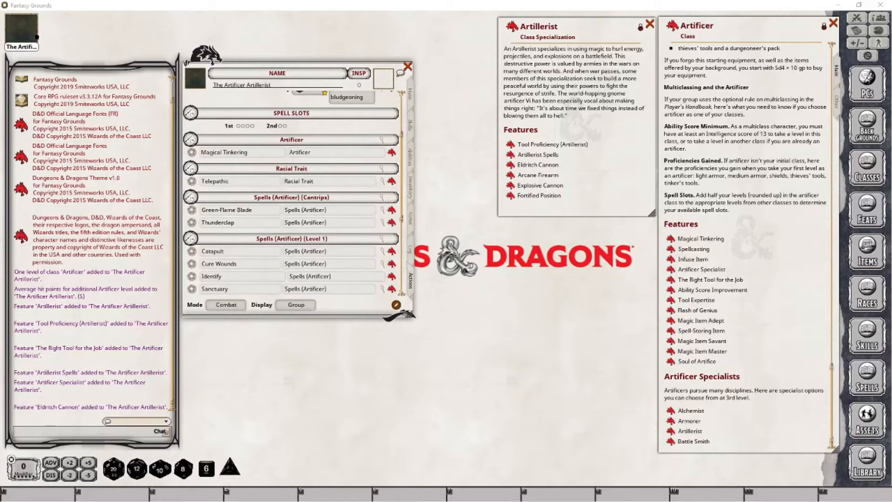
# Open the Eldritch Cannon feature in an enlarged window and read its rules and the Flamethrower, Force Ballista and Protector options.
pyautogui.click(512, 165)
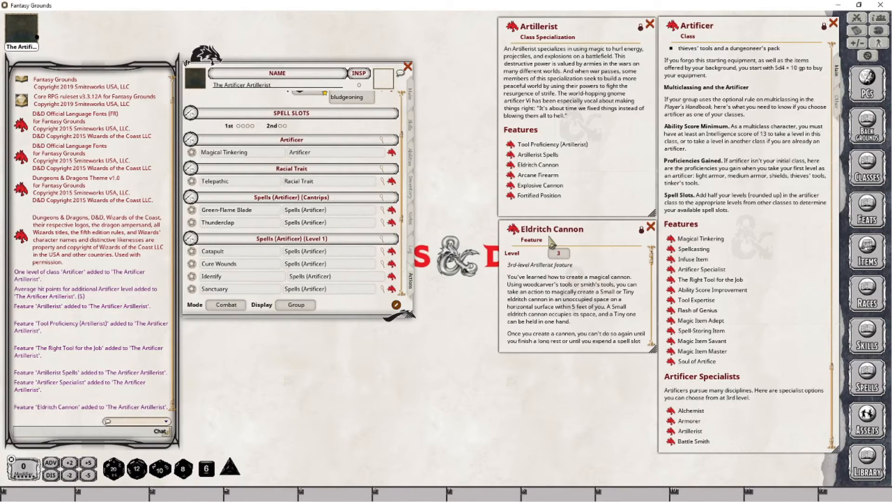
pyautogui.moveTo(564, 353); pyautogui.dragTo(558, 460)
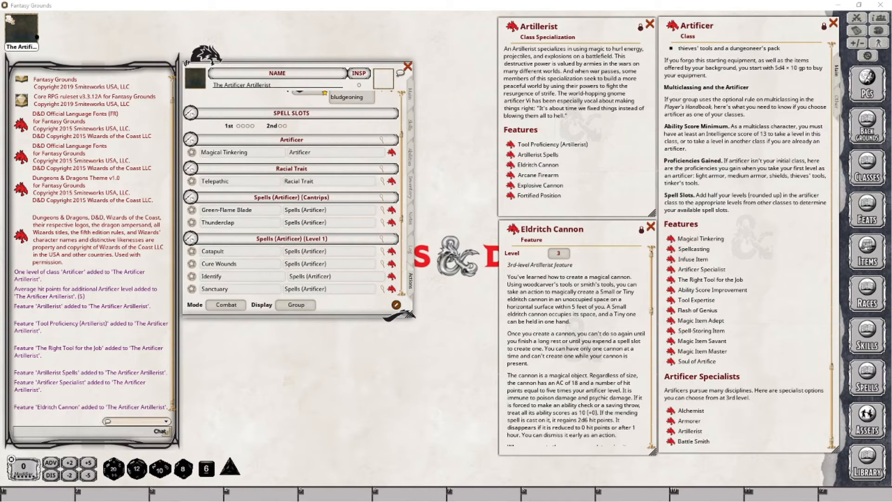
pyautogui.scroll(-5, 576, 348)
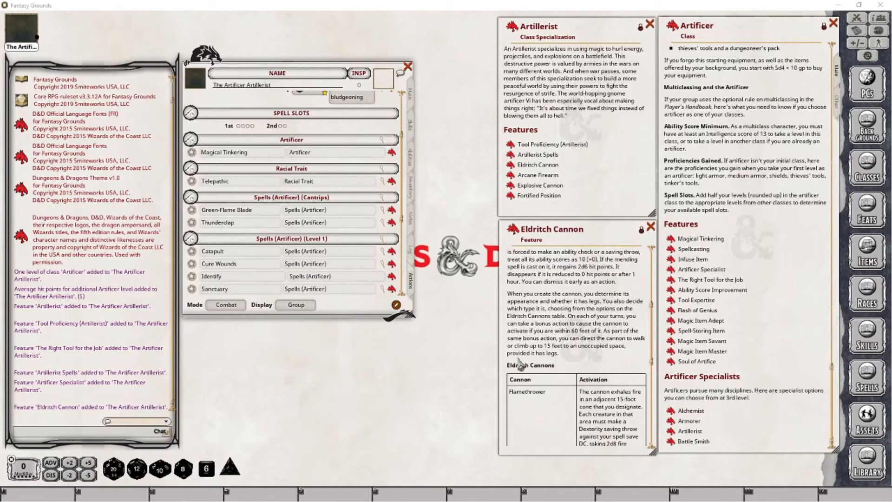
pyautogui.scroll(-3, 564, 388)
pyautogui.scroll(-6, 564, 388)
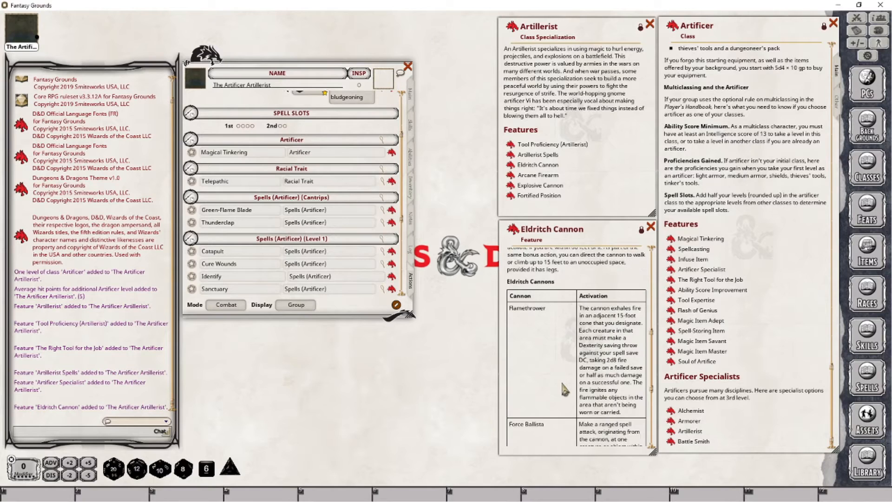
pyautogui.scroll(4, 569, 376)
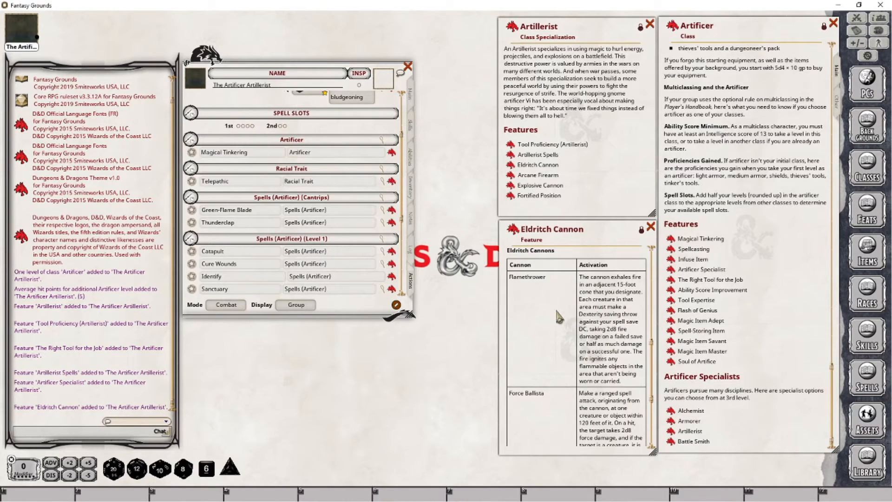
pyautogui.scroll(-4, 541, 288)
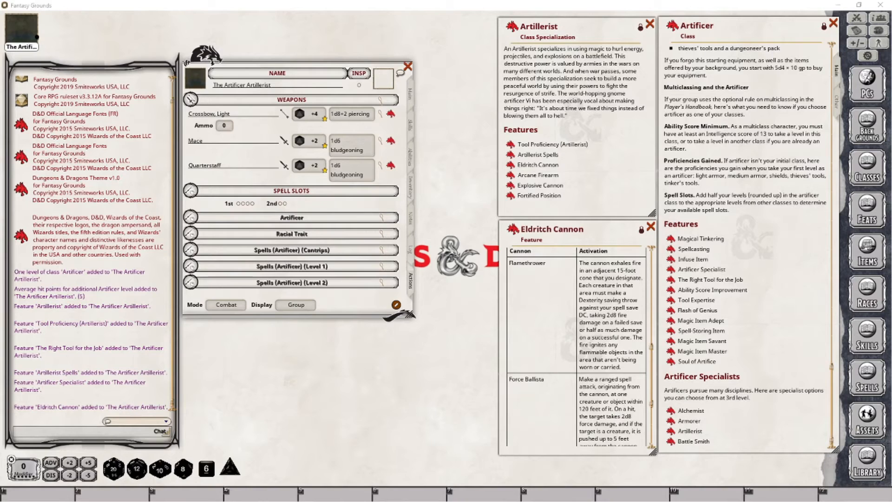
pyautogui.scroll(-5, 537, 425)
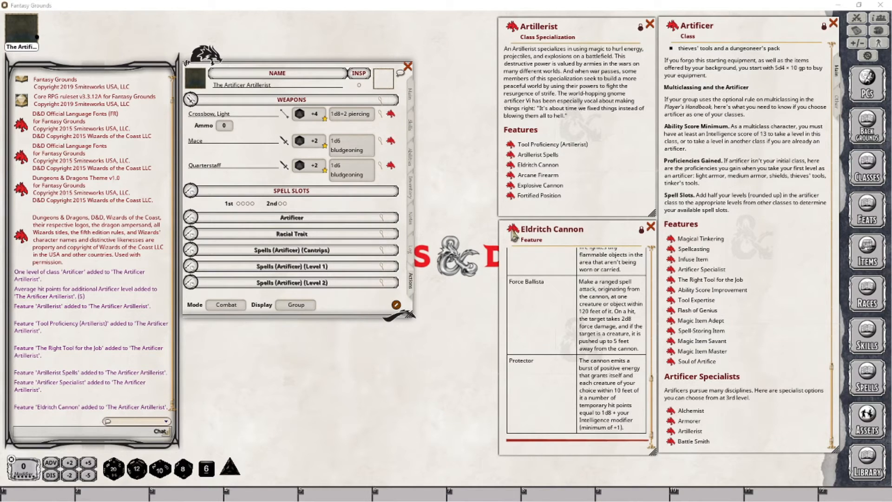
# Add the Eldritch Cannon feature to the character's powers and assign it to the Artillerist group.
pyautogui.moveTo(382, 211); pyautogui.dragTo(380, 210)
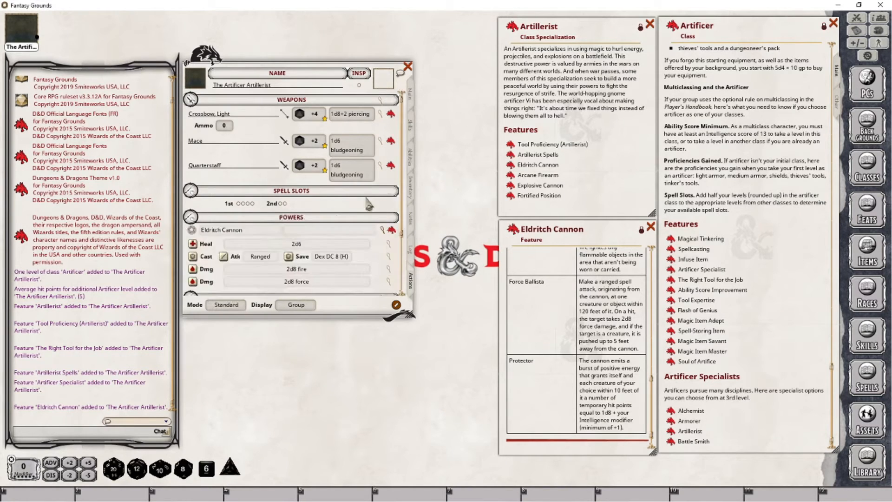
pyautogui.scroll(-2, 335, 246)
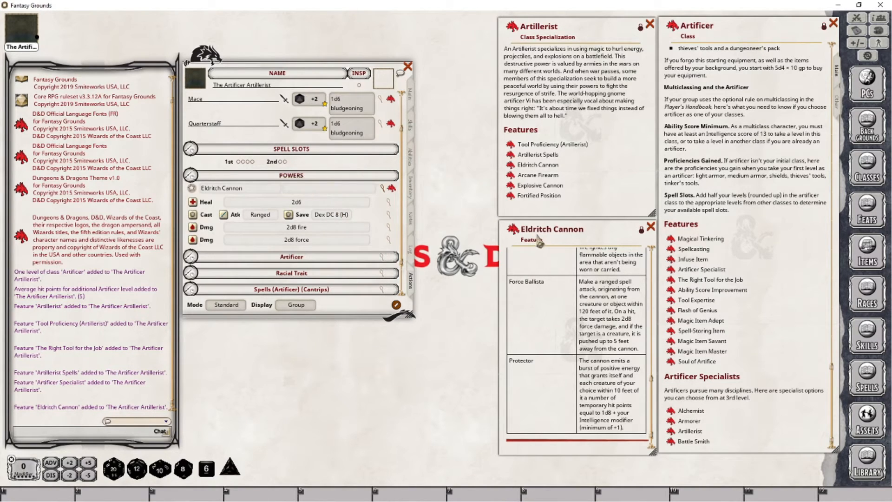
pyautogui.click(340, 189)
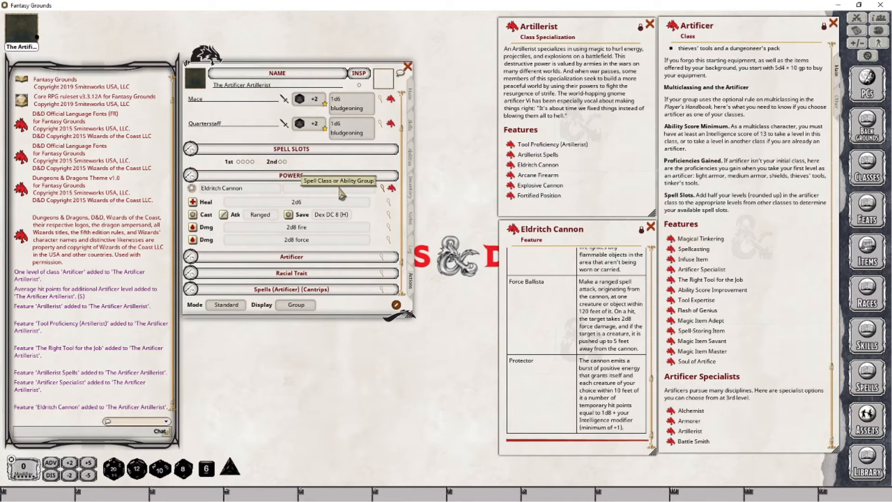
pyautogui.write('Artillerist')
pyautogui.press('Tab')
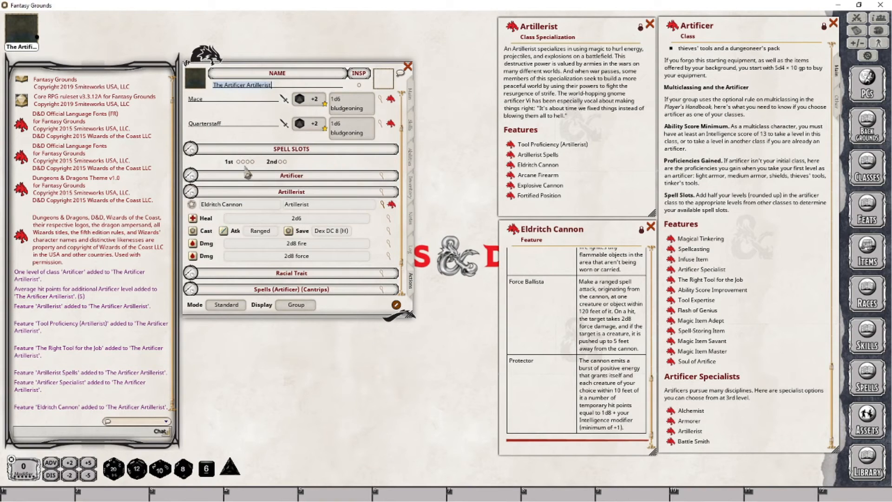
# Set the Artillerist power group's ability, attack and save DC to Int.
pyautogui.click(384, 191)
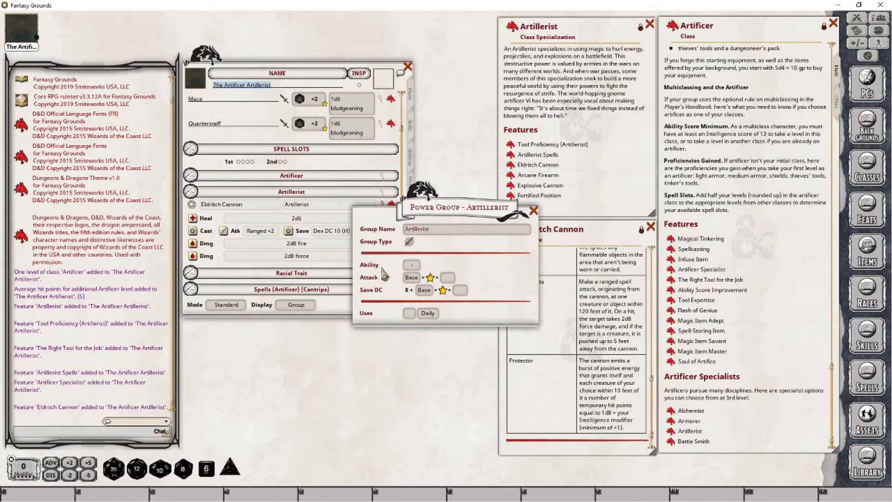
pyautogui.click(417, 267)
pyautogui.click(416, 268)
pyautogui.click(412, 278)
pyautogui.click(410, 278)
pyautogui.click(423, 290)
pyautogui.click(425, 290)
pyautogui.click(430, 291)
pyautogui.click(429, 292)
pyautogui.click(429, 292)
pyautogui.click(429, 292)
pyautogui.click(428, 293)
pyautogui.click(428, 292)
pyautogui.click(428, 293)
pyautogui.click(428, 293)
pyautogui.click(428, 292)
pyautogui.click(428, 292)
pyautogui.click(428, 292)
pyautogui.click(428, 294)
pyautogui.click(429, 294)
pyautogui.click(429, 293)
pyautogui.click(426, 292)
pyautogui.click(425, 292)
pyautogui.click(425, 293)
pyautogui.click(424, 293)
pyautogui.click(425, 292)
pyautogui.click(534, 211)
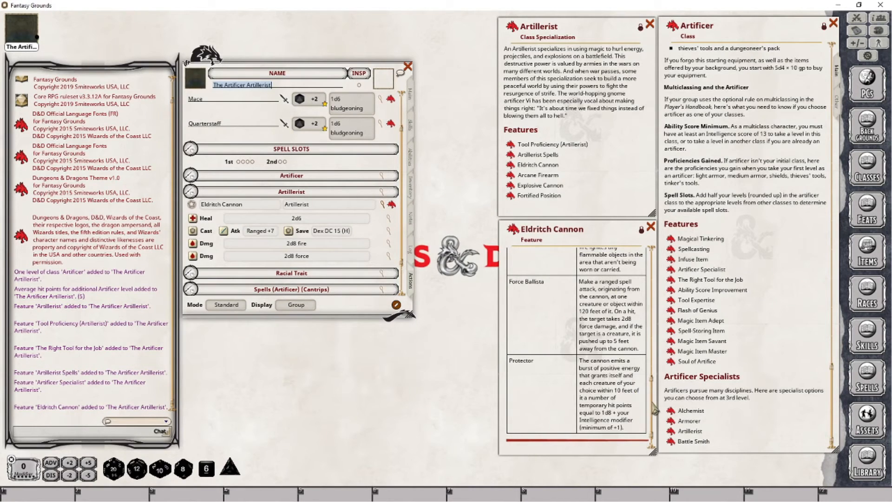
# Reread the Eldritch Cannon feature's rules and cannon options, and review the Artillerist power group's ability, attack and save DC settings.
pyautogui.moveTo(655, 408); pyautogui.dragTo(658, 266)
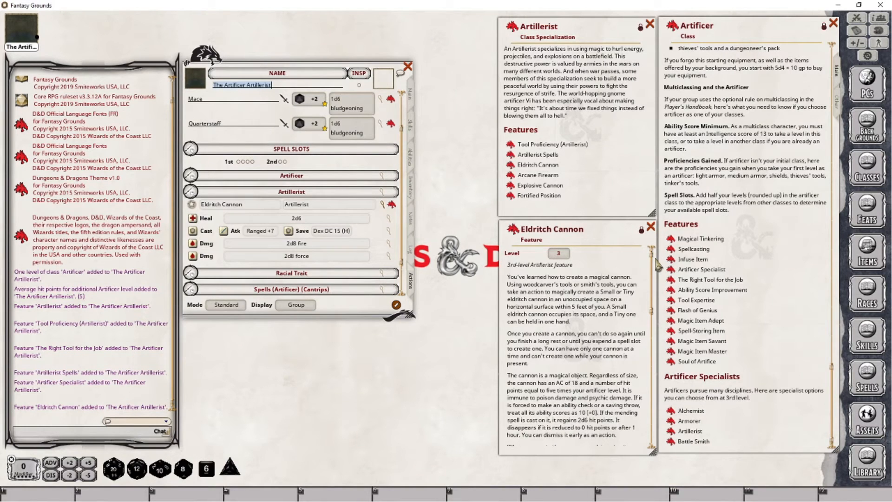
pyautogui.moveTo(656, 260); pyautogui.dragTo(652, 396)
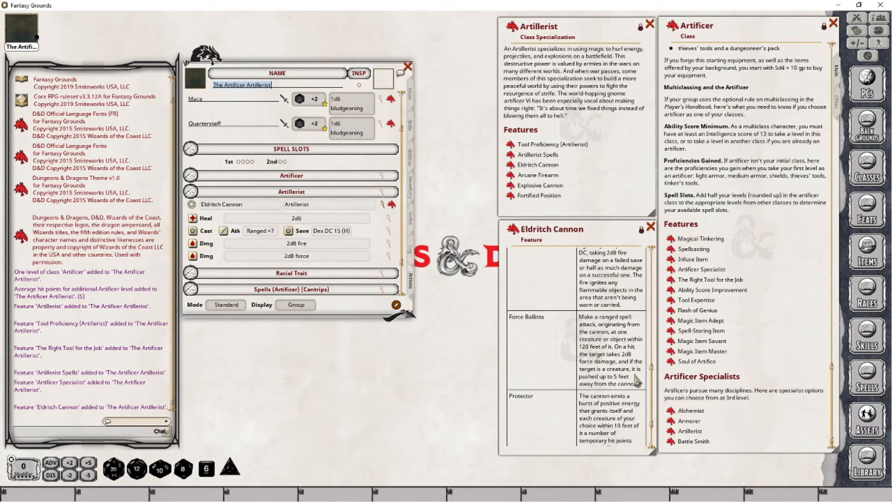
pyautogui.scroll(3, 634, 388)
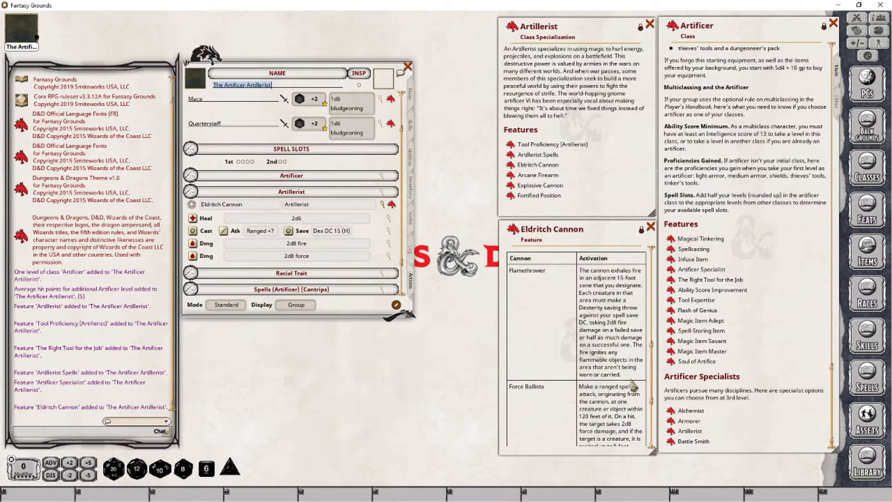
pyautogui.scroll(-3, 632, 368)
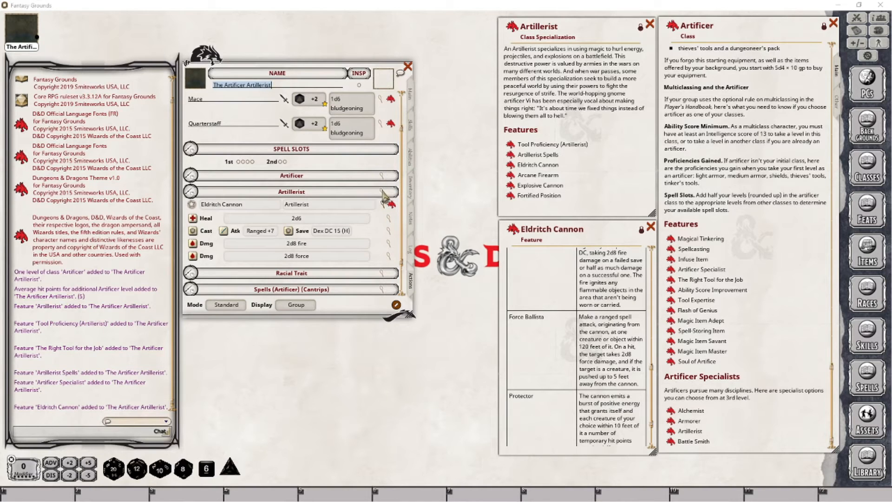
pyautogui.doubleClick(384, 194)
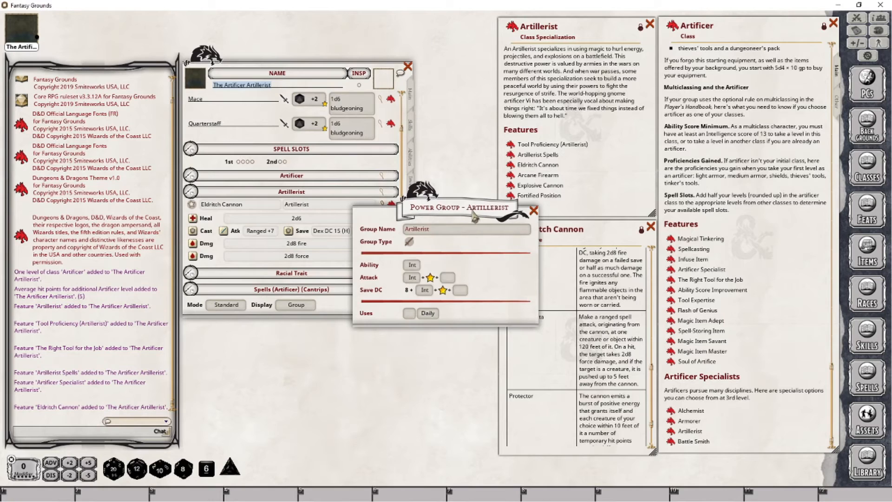
pyautogui.moveTo(474, 216); pyautogui.dragTo(367, 355)
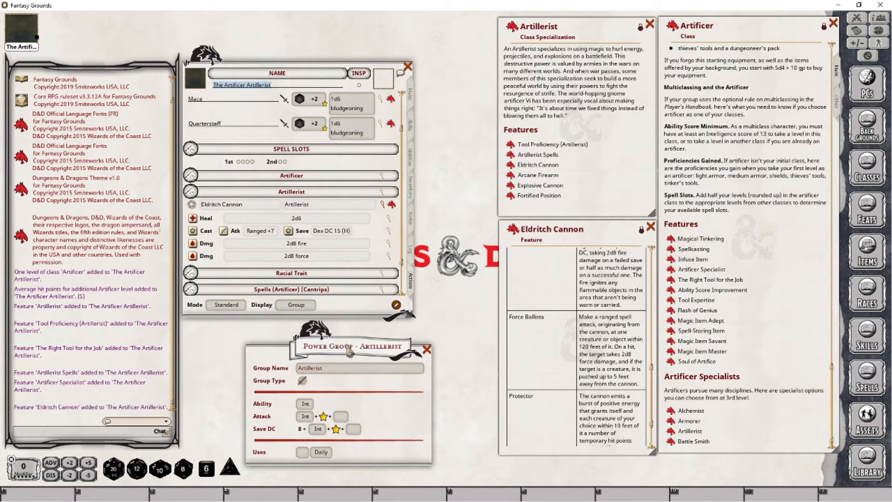
pyautogui.moveTo(347, 347); pyautogui.dragTo(384, 315)
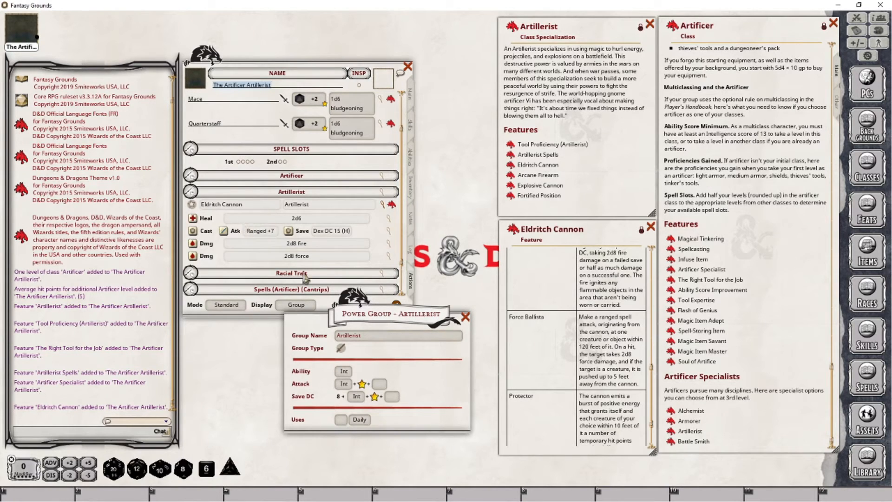
pyautogui.click(466, 318)
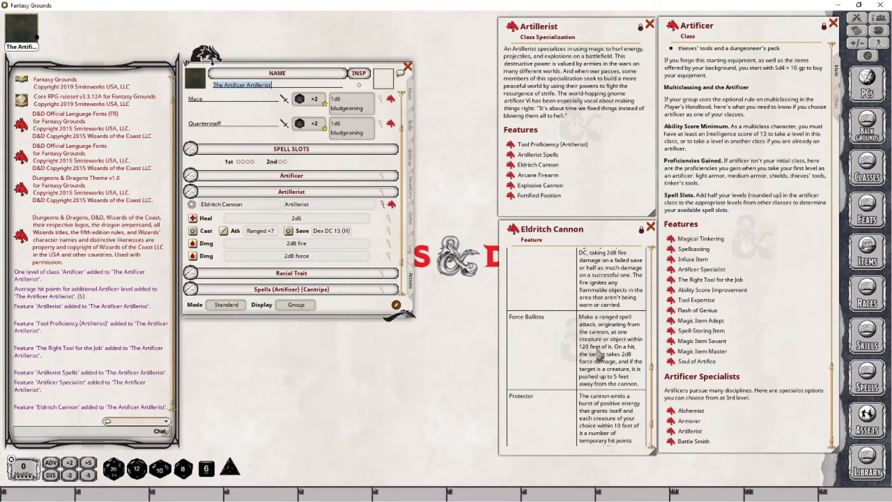
pyautogui.moveTo(652, 372); pyautogui.dragTo(644, 266)
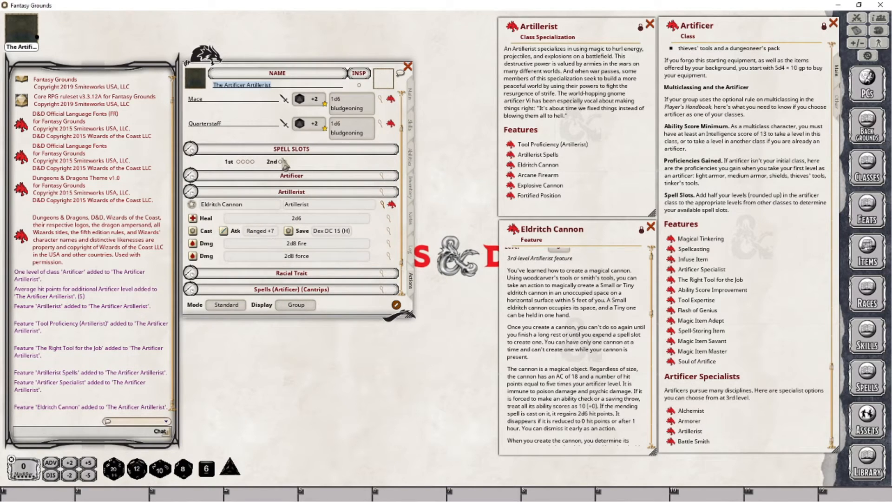
# Check the Eldritch Cannon power's daily uses and description, and add a second copy of it to the Artillerist group.
pyautogui.click(225, 305)
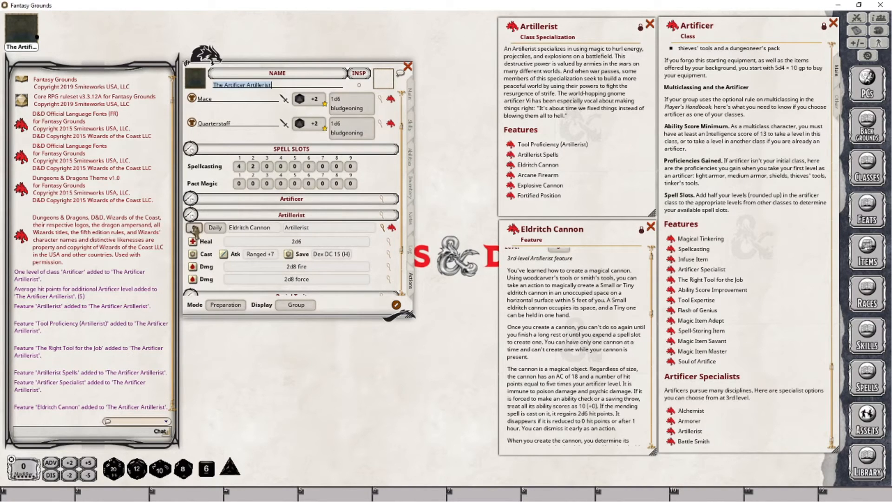
pyautogui.click(231, 308)
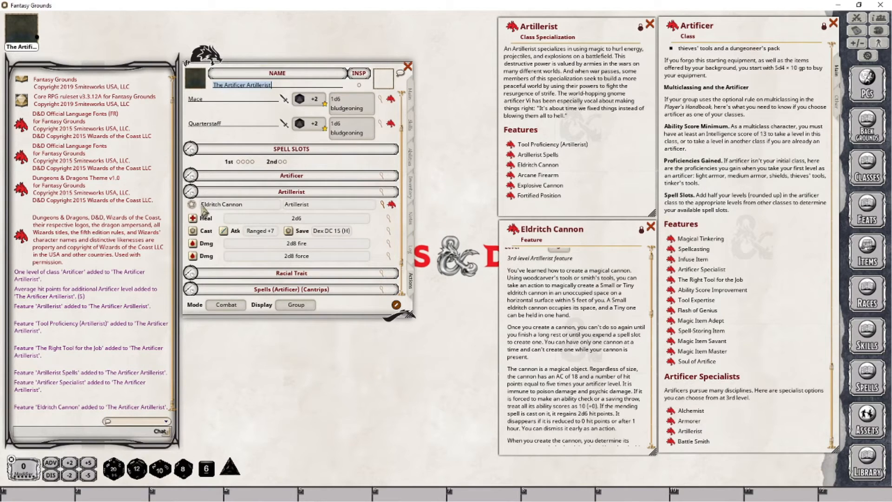
pyautogui.click(392, 205)
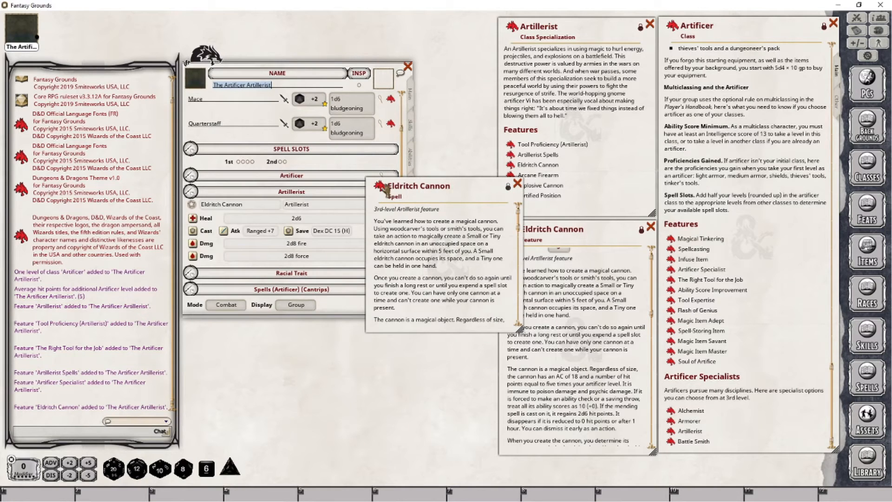
pyautogui.moveTo(328, 250); pyautogui.dragTo(351, 248)
pyautogui.click(518, 183)
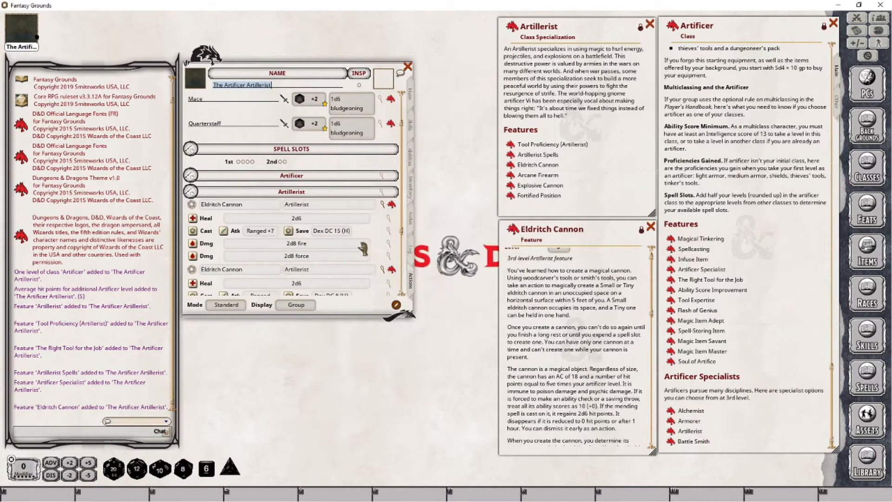
# Set the second Eldritch Cannon power to 1 daily use and switch the actions to Combat mode.
pyautogui.scroll(-3, 361, 245)
pyautogui.scroll(-3, 361, 245)
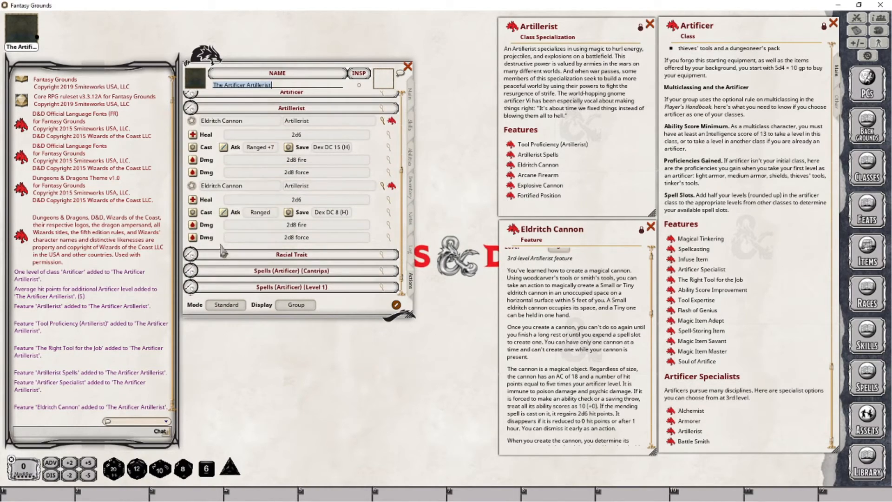
pyautogui.click(234, 307)
pyautogui.click(233, 307)
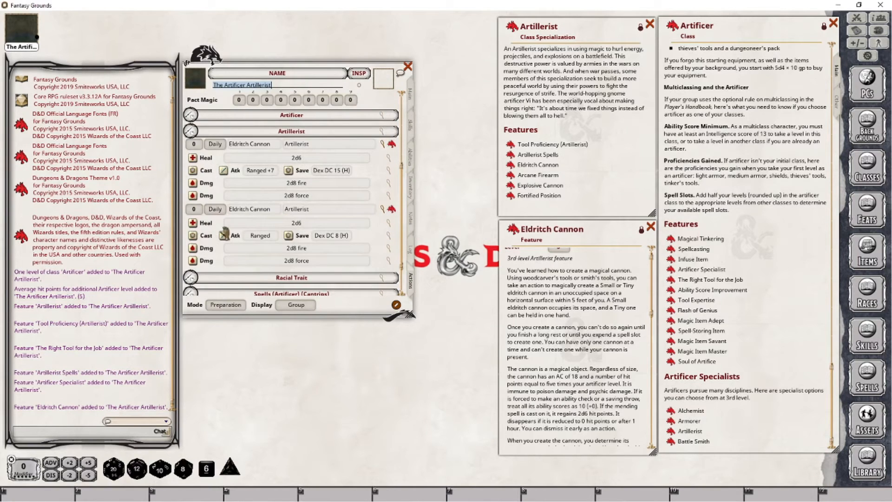
pyautogui.click(197, 210)
pyautogui.write('1')
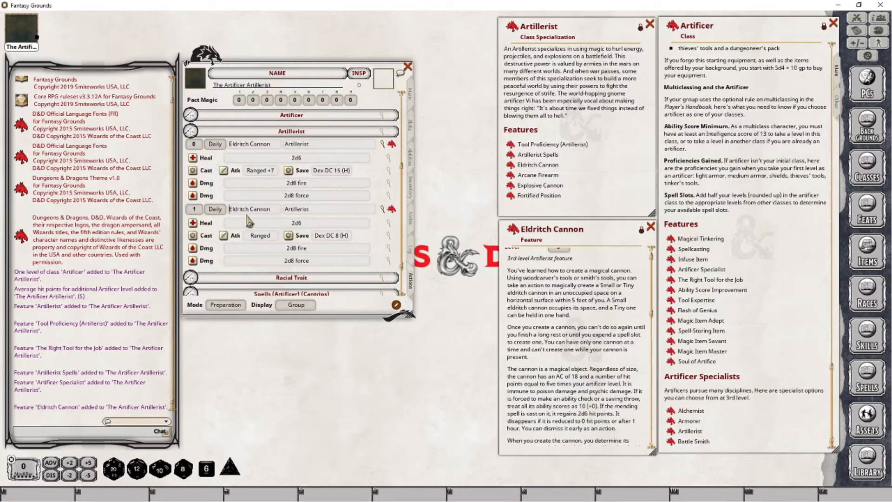
pyautogui.click(224, 310)
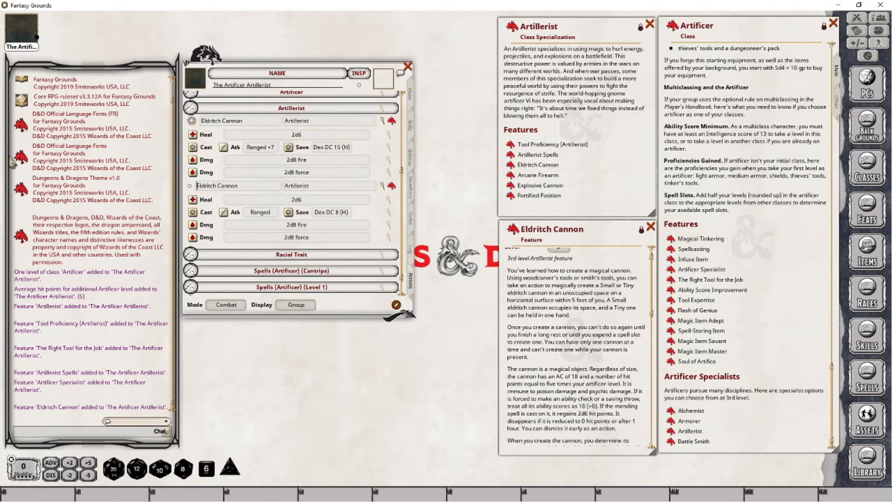
# Collapse the second Eldritch Cannon's action details, keep the first one's expanded, and read further in the feature description.
pyautogui.scroll(3, 236, 149)
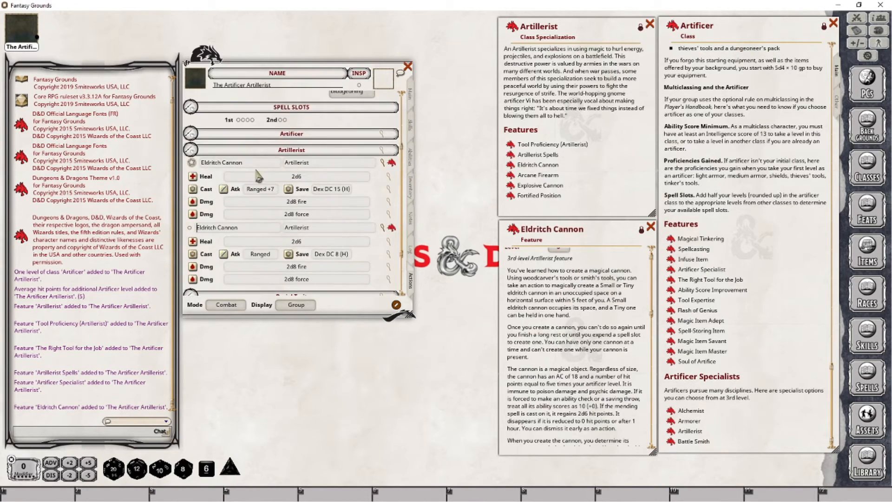
pyautogui.scroll(3, 251, 191)
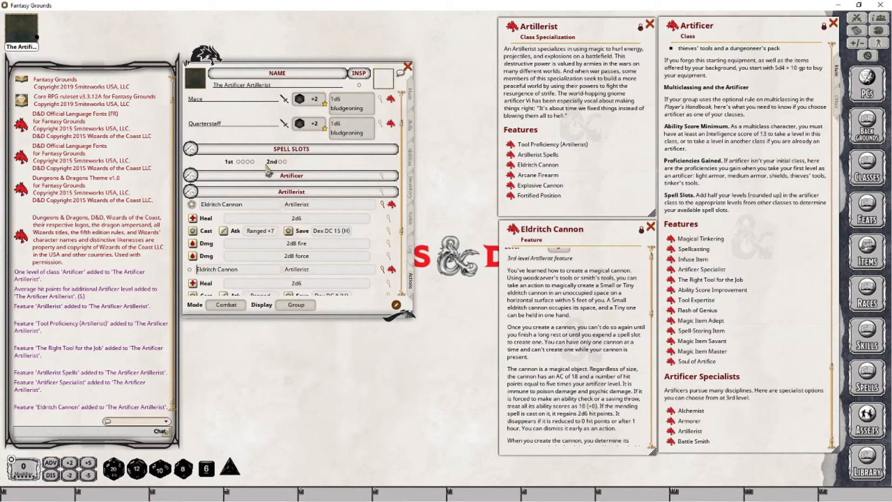
pyautogui.scroll(-4, 245, 255)
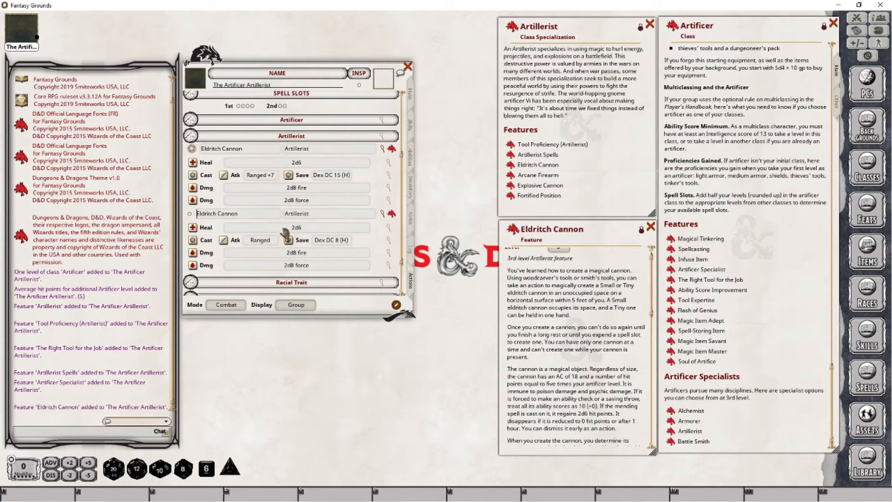
pyautogui.click(383, 215)
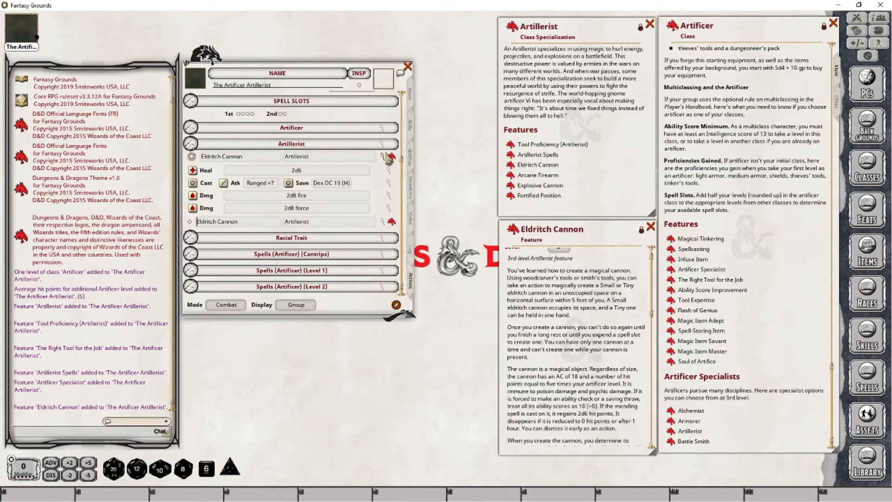
pyautogui.click(388, 159)
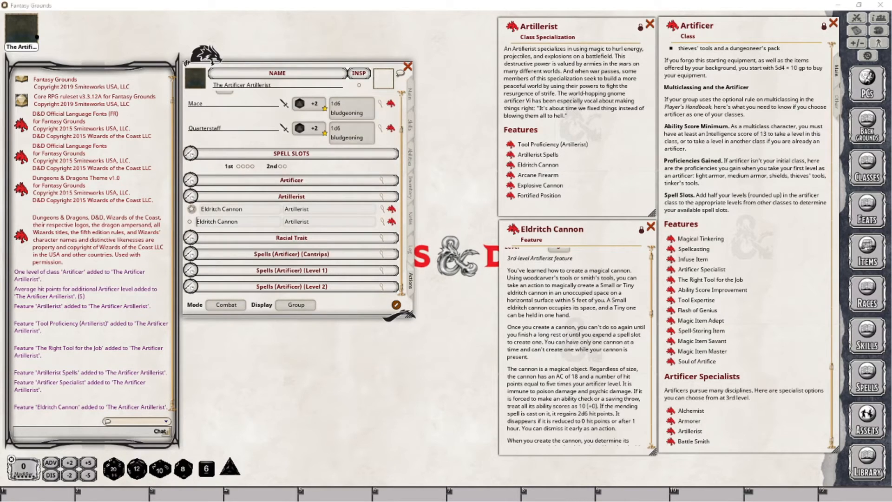
pyautogui.click(382, 209)
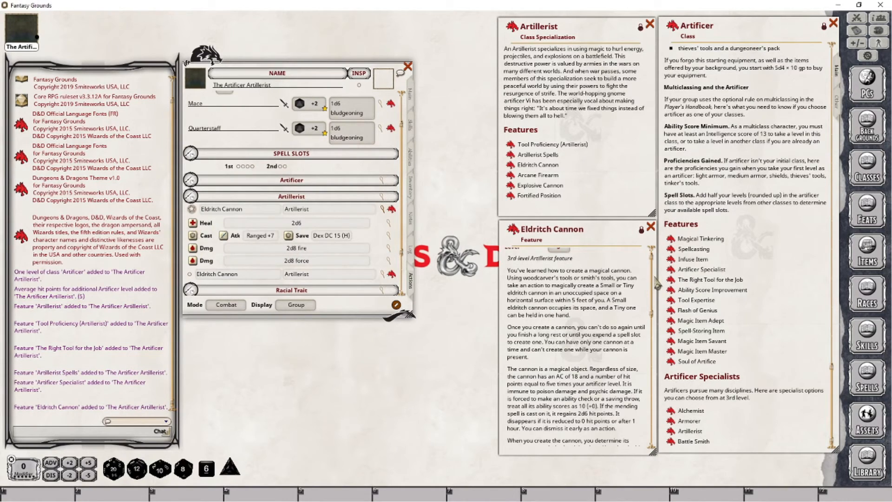
pyautogui.scroll(-2, 651, 348)
pyautogui.scroll(-10, 651, 348)
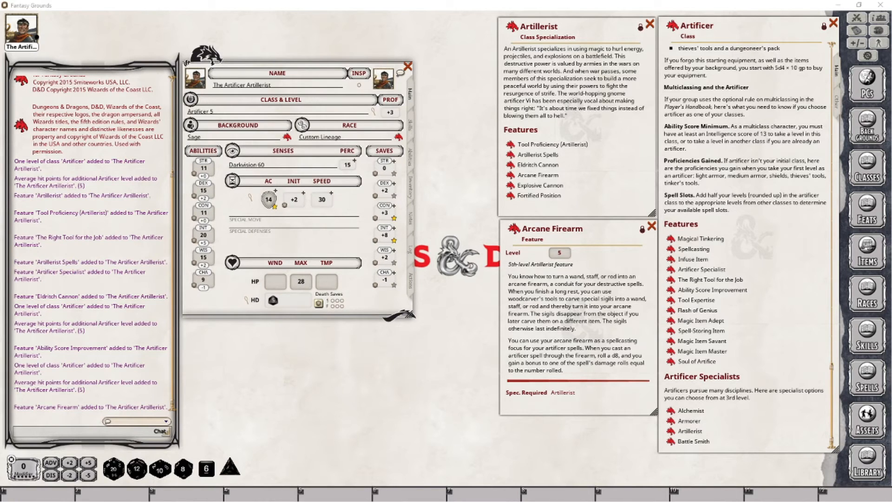
# Add the Arcane Firearm feature to the character's powers and assign it to the Artillerist group.
pyautogui.click(411, 280)
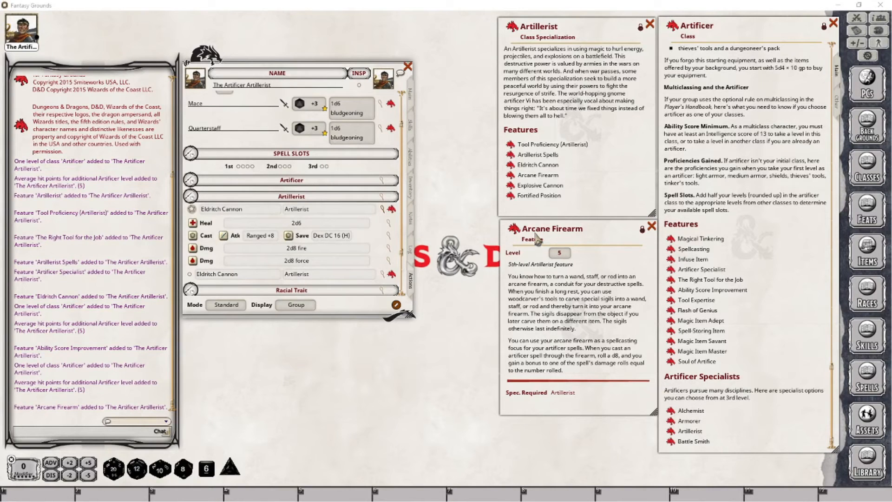
pyautogui.moveTo(514, 229); pyautogui.dragTo(358, 223)
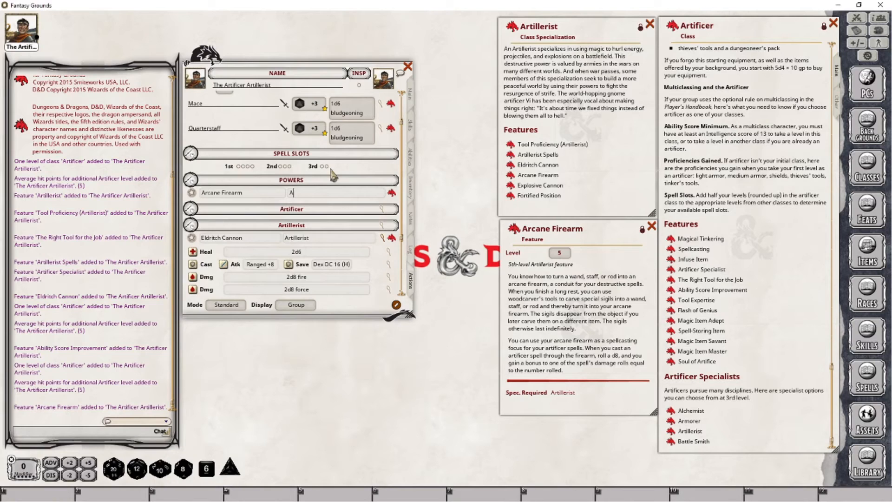
pyautogui.write('Artillerist')
pyautogui.press('Return')
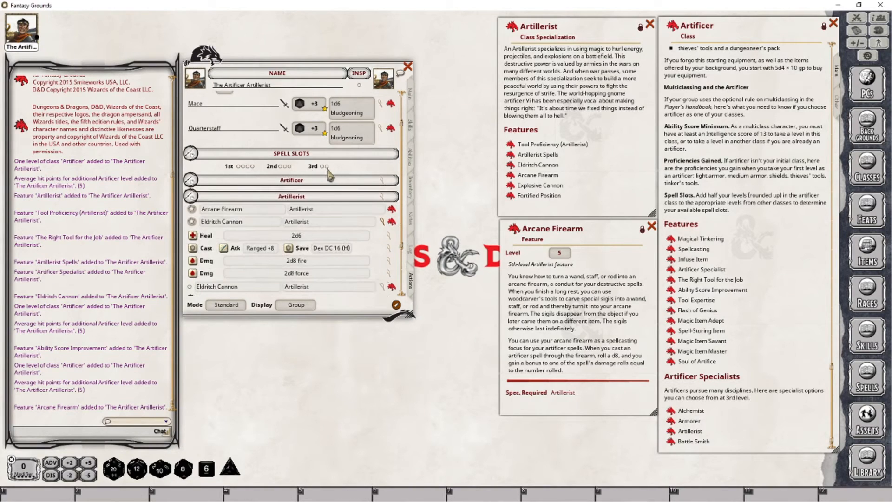
# Add an effect action to the Arcane Firearm power and open its effect settings below the character sheet.
pyautogui.rightClick(244, 208)
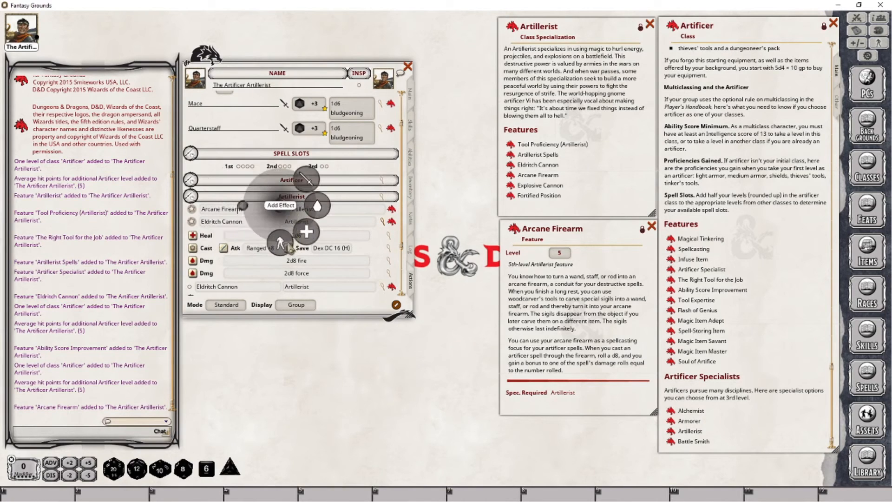
pyautogui.click(281, 242)
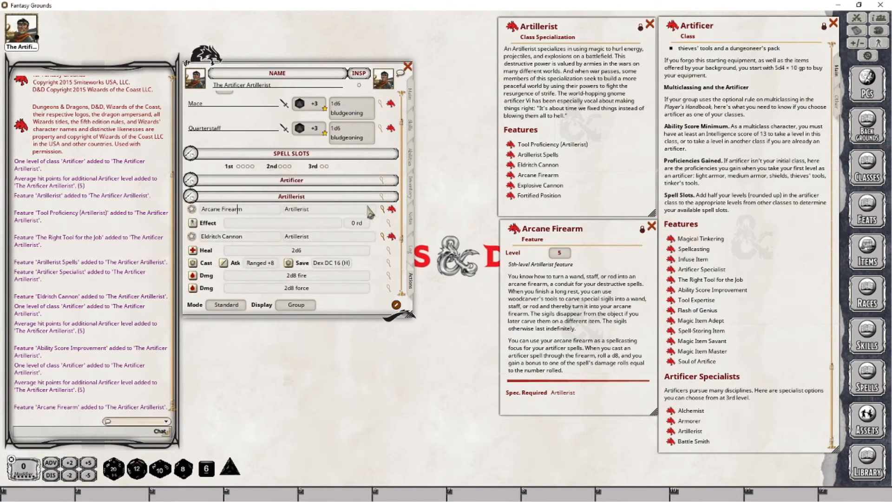
pyautogui.click(388, 223)
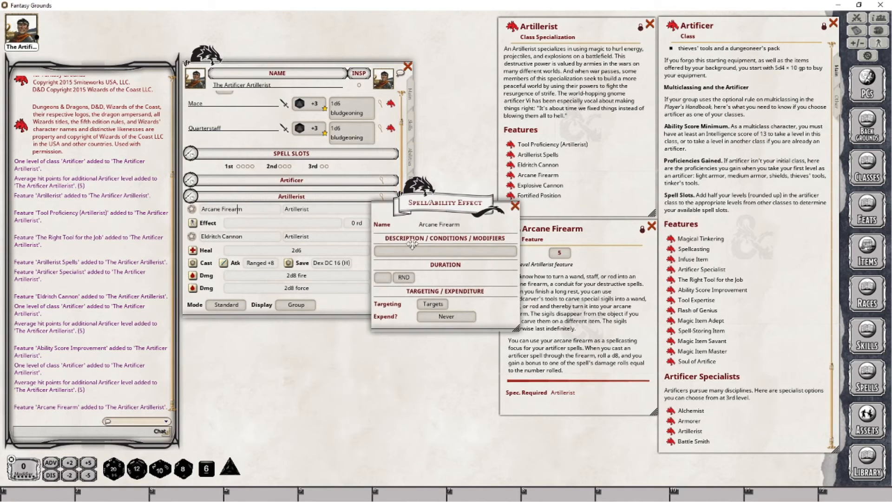
pyautogui.moveTo(412, 244); pyautogui.dragTo(292, 382)
# Enter "Arcane Firearm; DMG: 1d8 fire" as the description of the Arcane Firearm effect.
pyautogui.click(292, 380)
pyautogui.write('A')
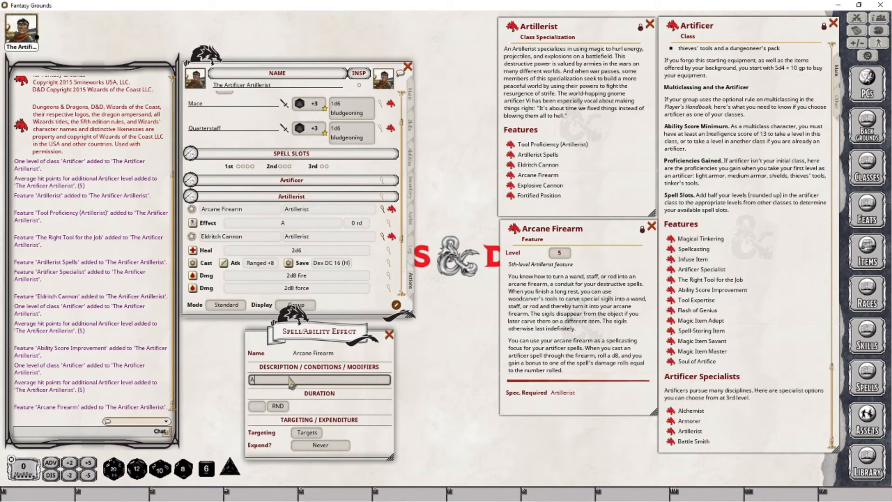
pyautogui.write('r4')
pyautogui.press('BackSpace')
pyautogui.write('cane Firearm;')
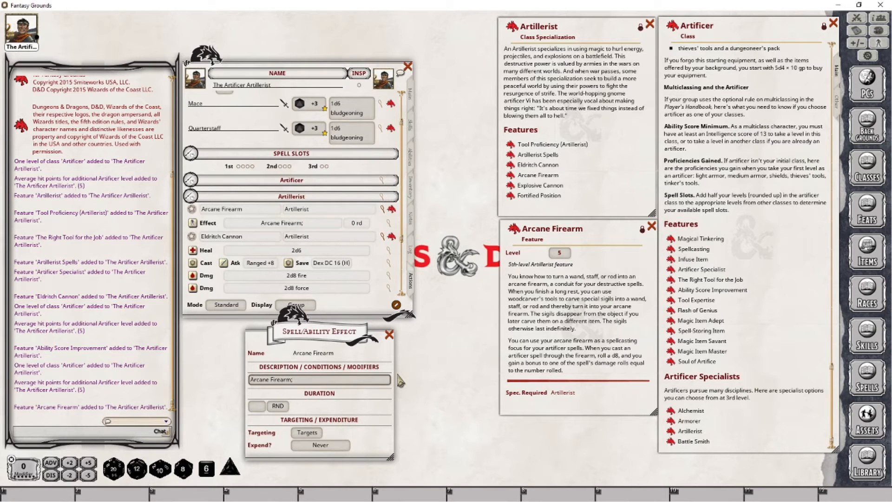
pyautogui.write(' DMG')
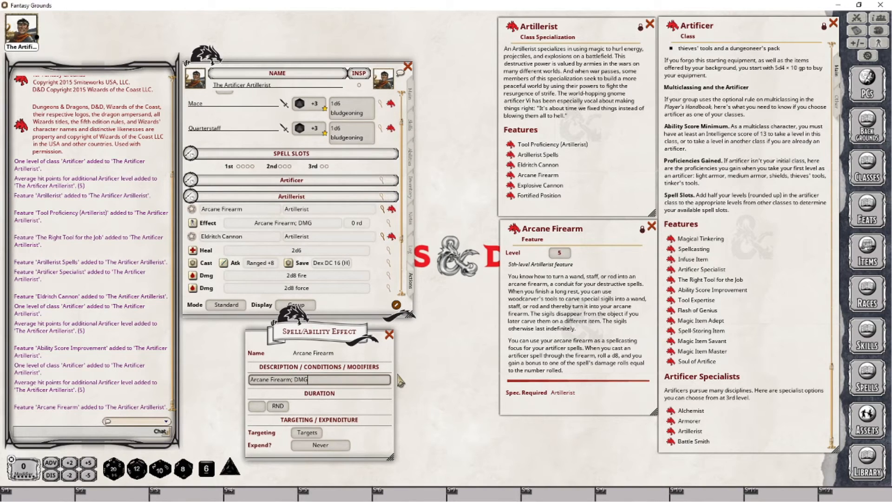
pyautogui.write(': d')
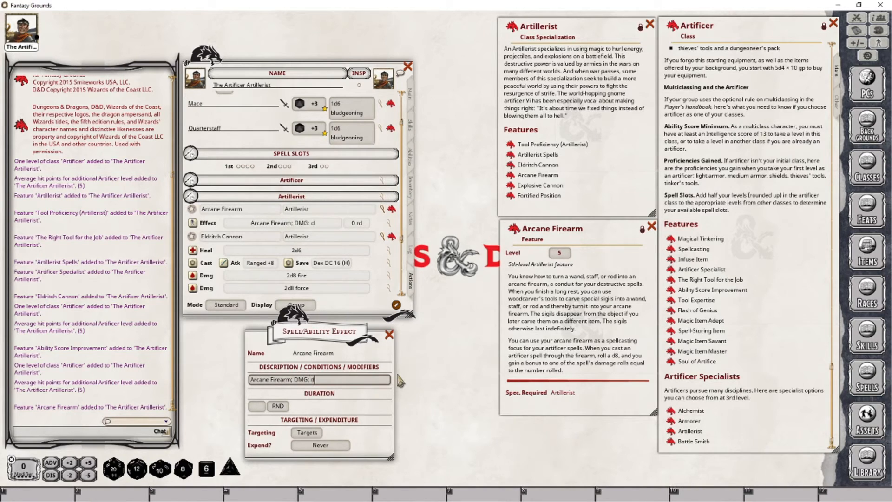
pyautogui.write('81d8')
pyautogui.write('fire')
# Set the Arcane Firearm effect's targeting to Self and its expenditure to On next roll.
pyautogui.click(314, 433)
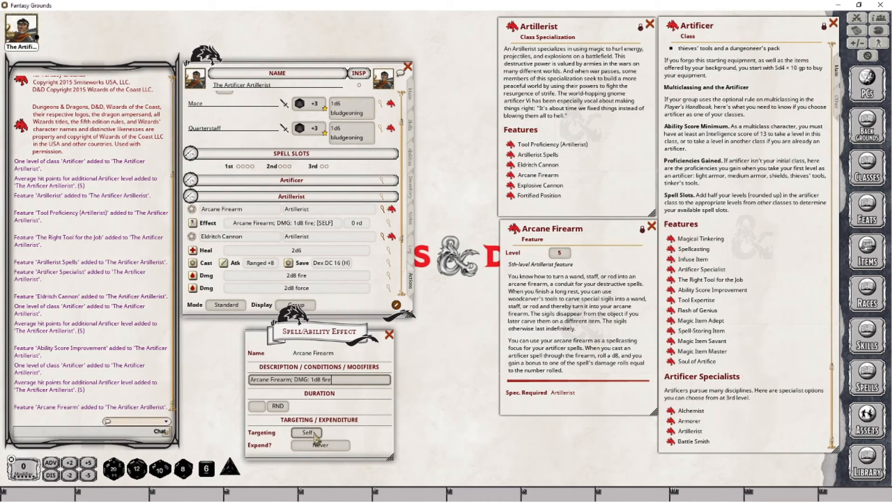
pyautogui.click(321, 445)
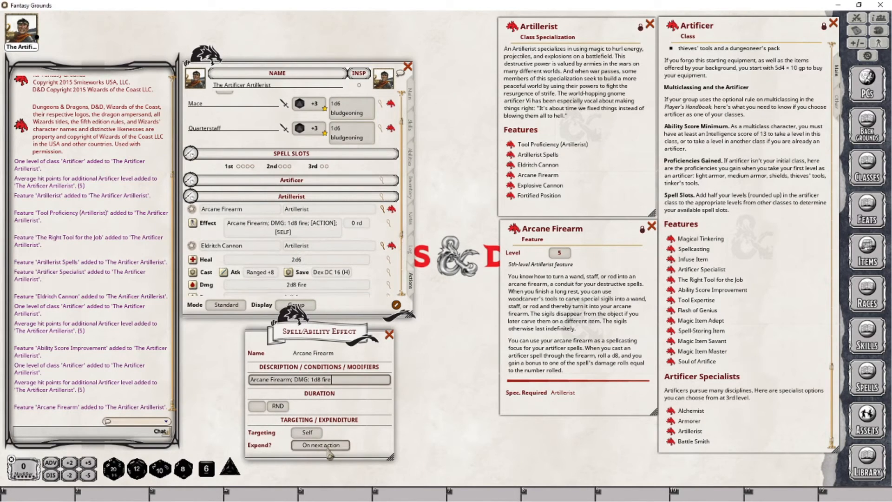
pyautogui.click(329, 448)
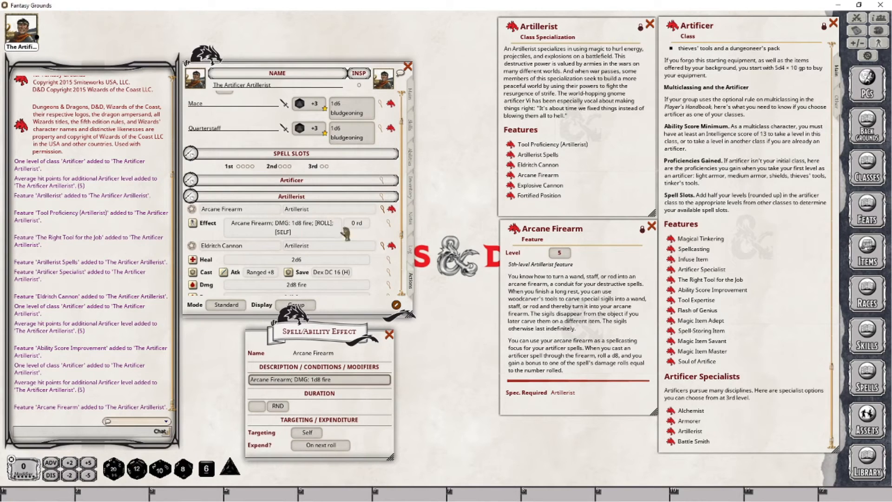
# Remove the fire damage type so the effect description reads "Arcane Firearm; DMG: 1d8", and close the effect settings.
pyautogui.press('BackSpace')
pyautogui.press('BackSpace')
pyautogui.press('BackSpace')
pyautogui.press('BackSpace')
pyautogui.press('BackSpace')
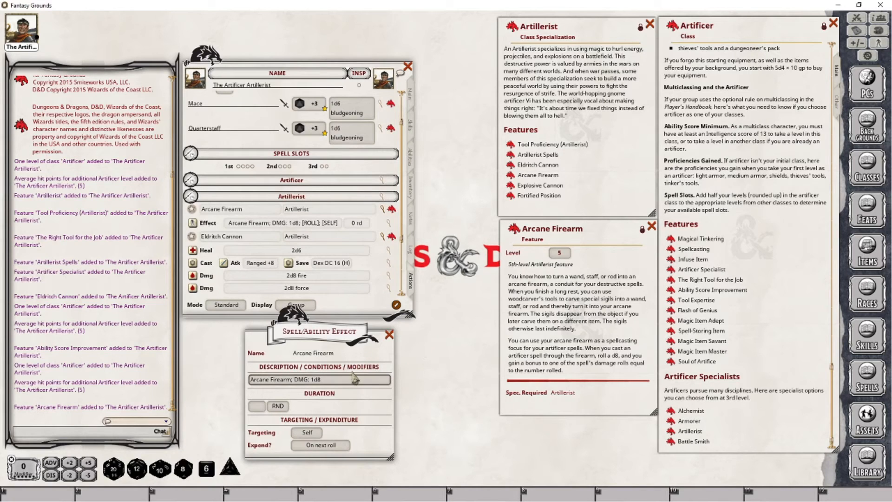
pyautogui.click(390, 336)
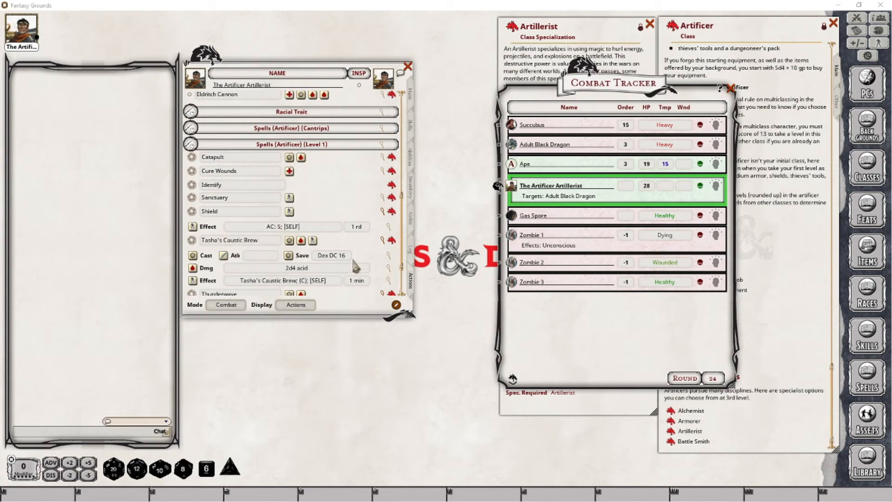
# Apply the Arcane Firearm effect to the character and roll Tasha's Caustic Brew damage against the Adult Black Dragon.
pyautogui.scroll(4, 349, 202)
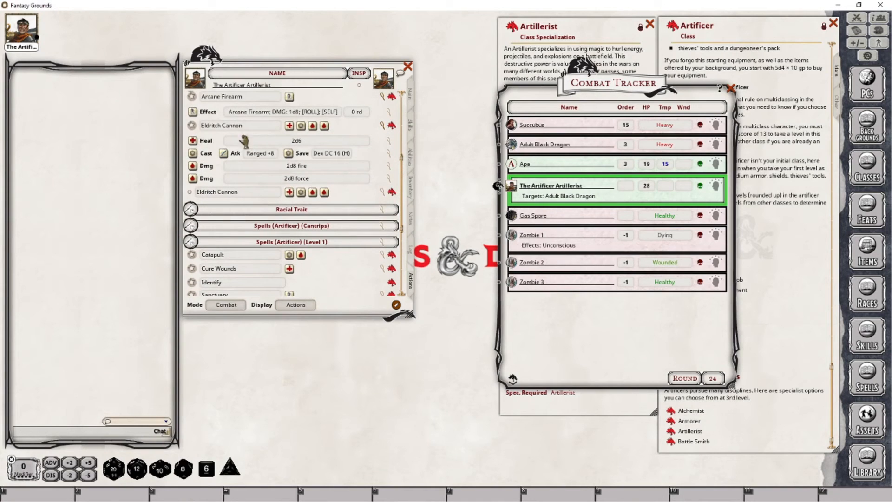
pyautogui.click(192, 112)
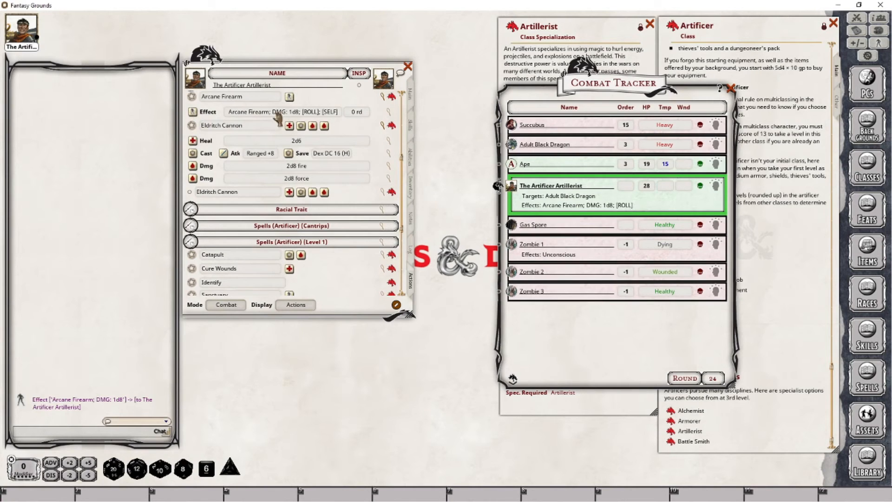
pyautogui.scroll(-5, 271, 219)
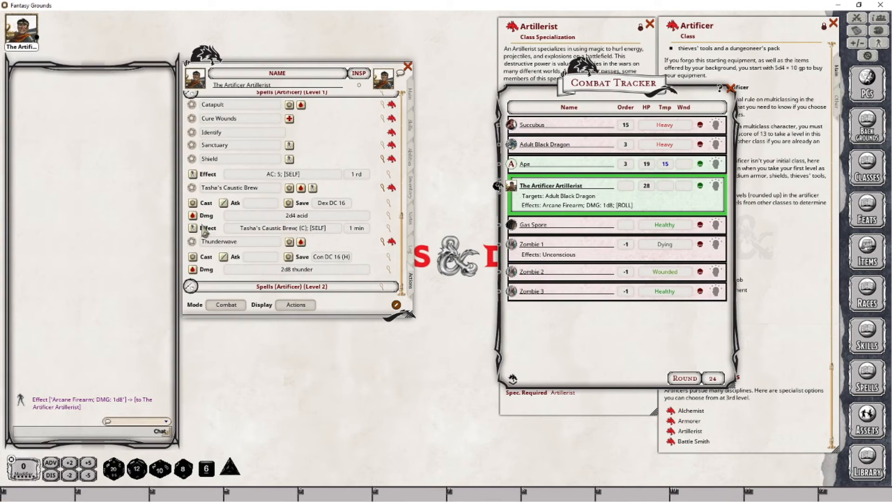
pyautogui.click(301, 188)
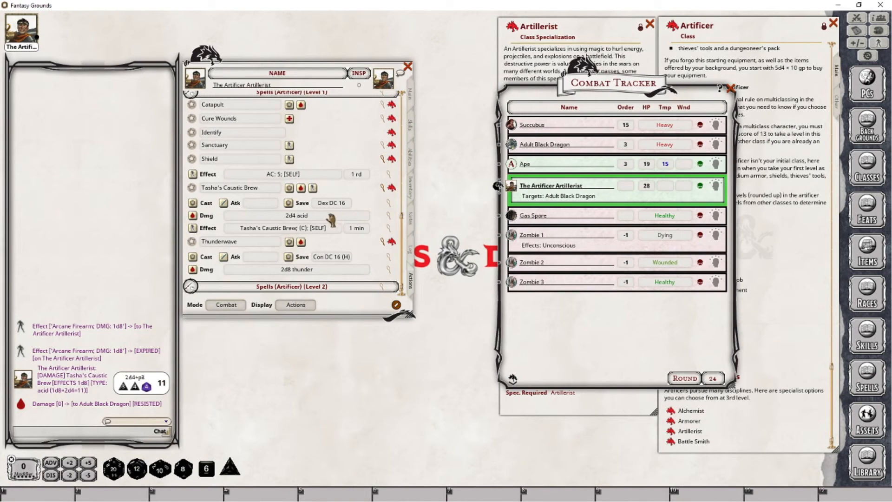
# Reapply the Arcane Firearm effect and roll Thunderwave damage against the Adult Black Dragon.
pyautogui.scroll(4, 321, 151)
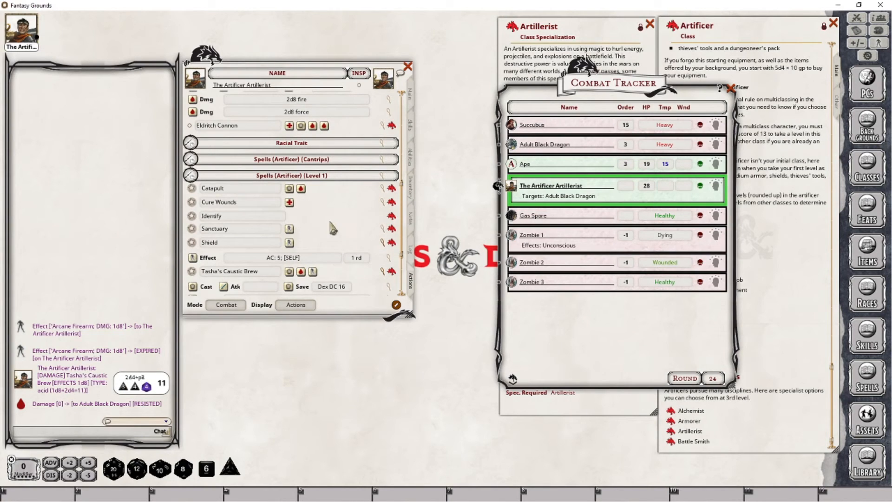
pyautogui.scroll(-4, 330, 225)
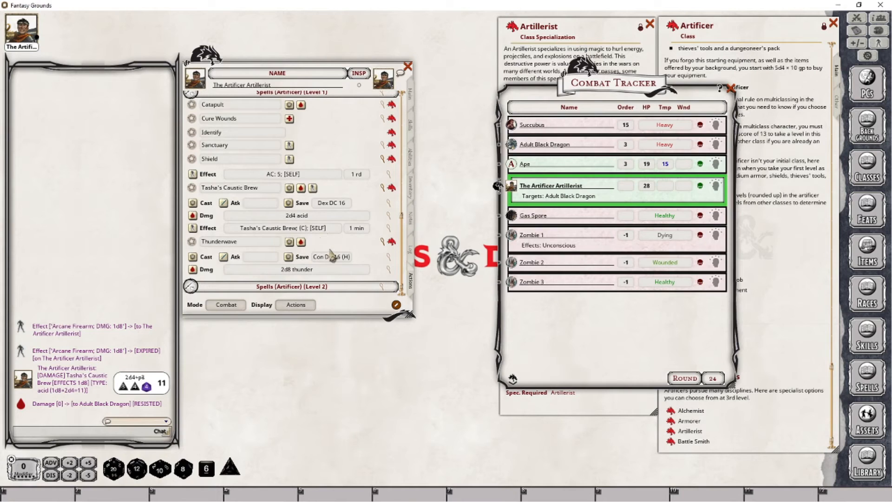
pyautogui.scroll(15, 325, 240)
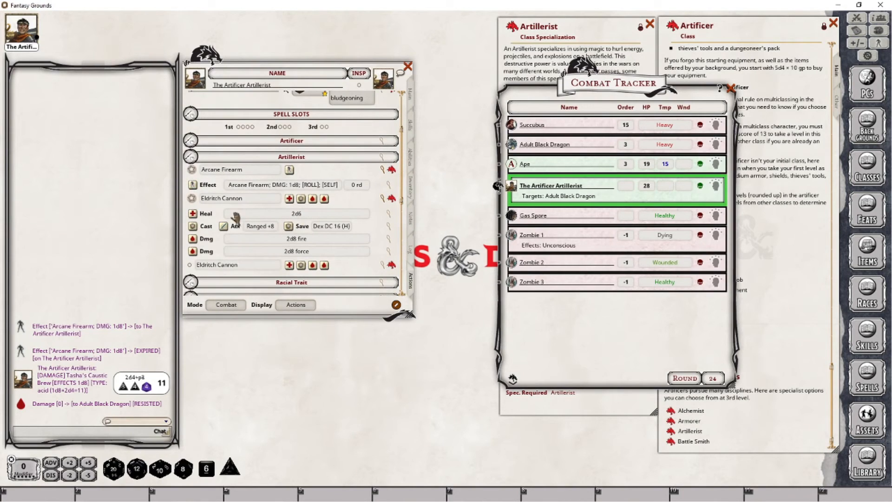
pyautogui.click(192, 185)
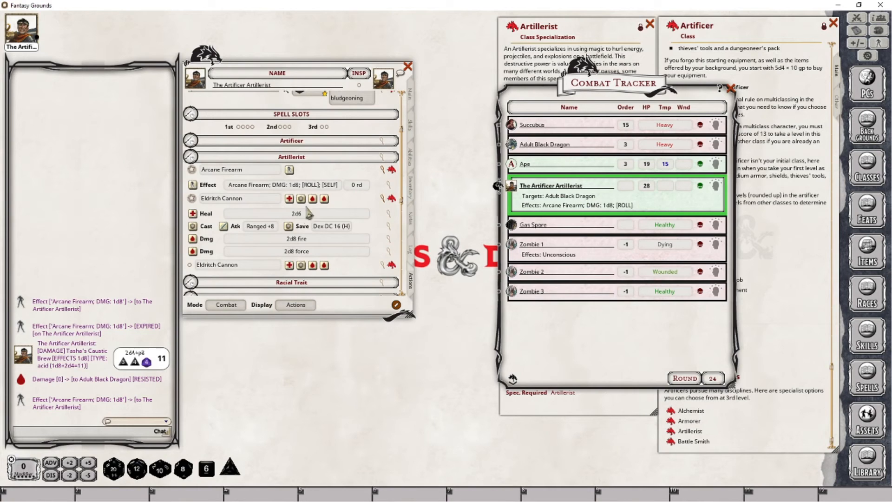
pyautogui.scroll(-3, 352, 212)
pyautogui.scroll(-6, 352, 212)
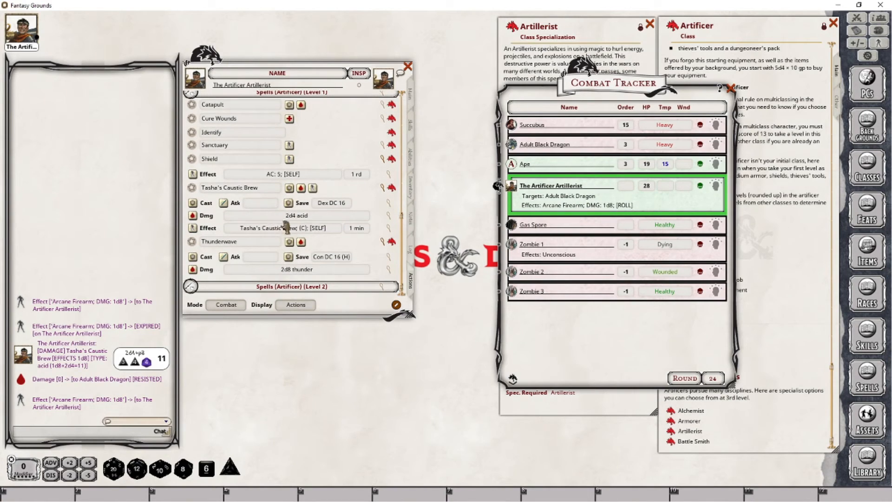
pyautogui.click(301, 242)
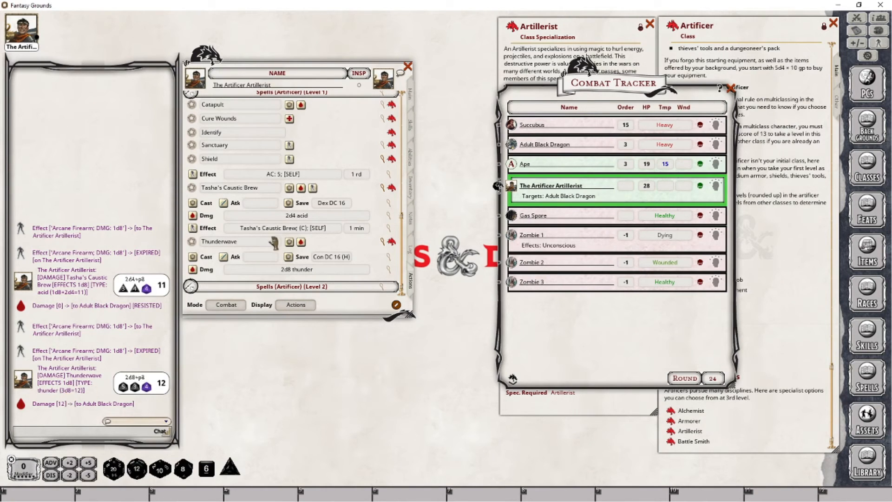
# Return to the Artillerist powers and close the Combat Tracker and the Arcane Firearm feature description.
pyautogui.scroll(6, 275, 241)
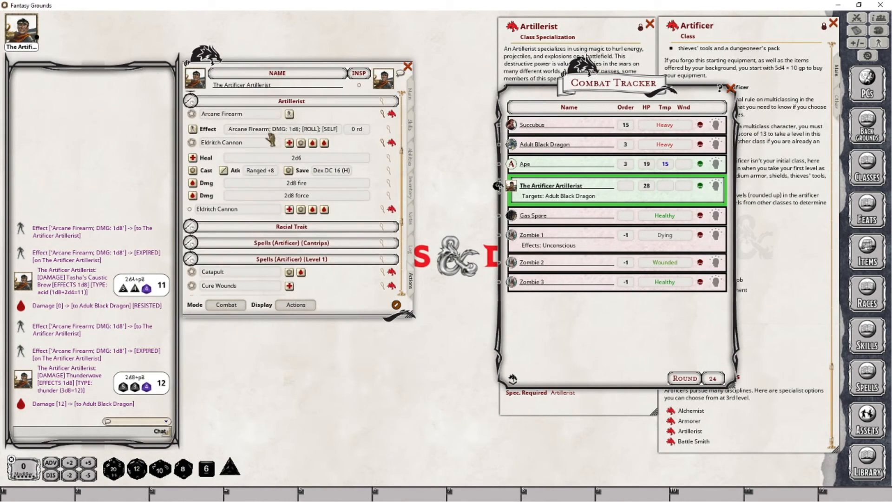
pyautogui.scroll(2, 281, 141)
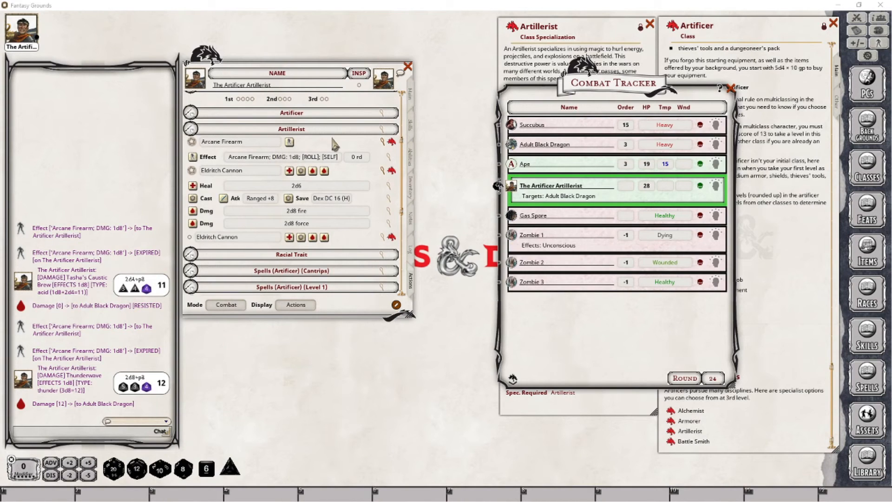
pyautogui.click(731, 88)
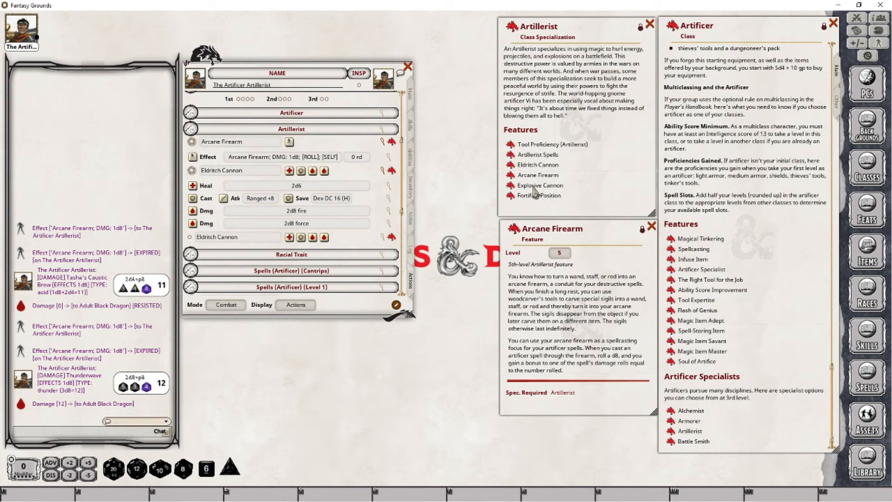
pyautogui.click(652, 227)
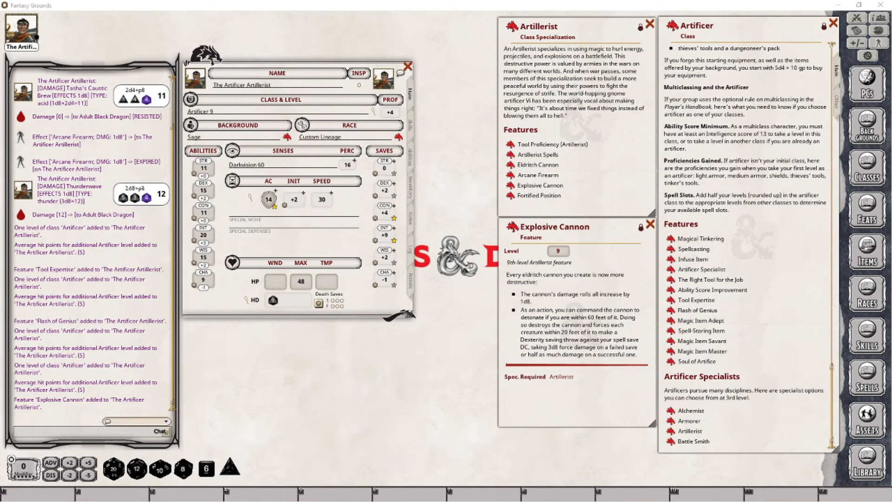
# Collapse the Arcane Firearm and first Eldritch Cannon details in the character's actions, and add the Explosive Cannon feature as a power.
pyautogui.click(411, 284)
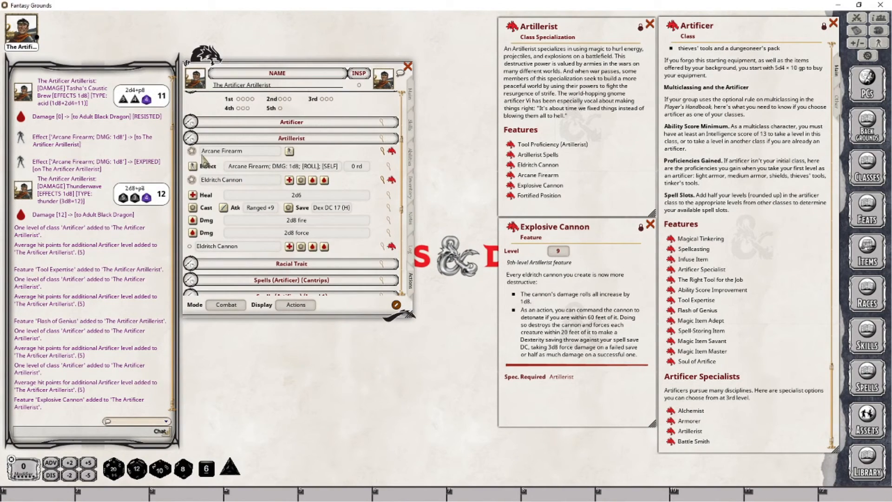
pyautogui.click(382, 153)
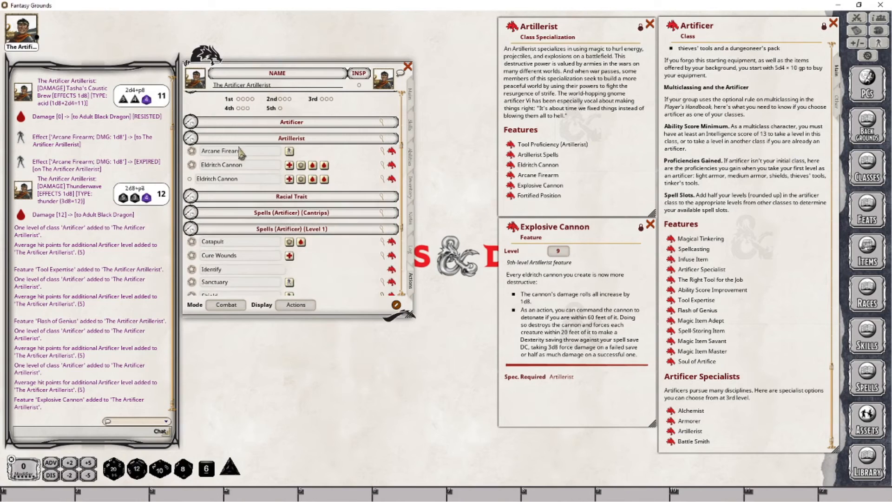
pyautogui.click(382, 165)
pyautogui.moveTo(359, 180); pyautogui.dragTo(327, 191)
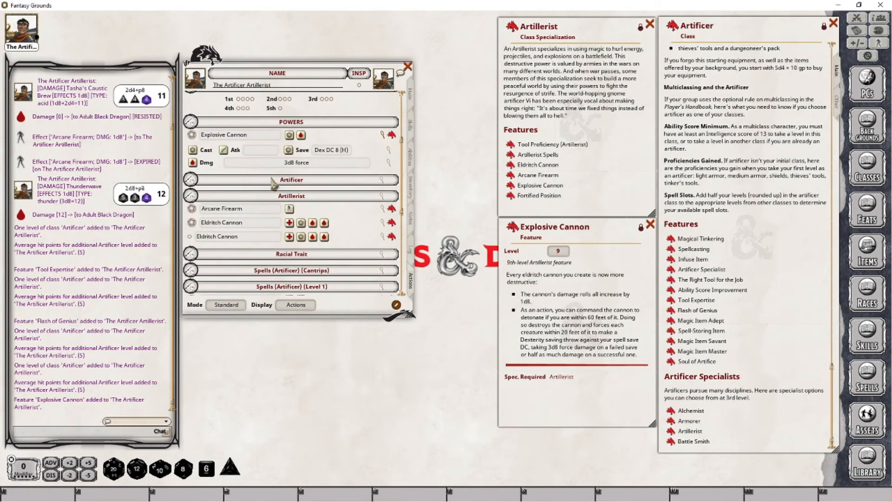
# Assign the Explosive Cannon power to the Artillerist group and base its Dexterity save on the Group DC.
pyautogui.click(296, 305)
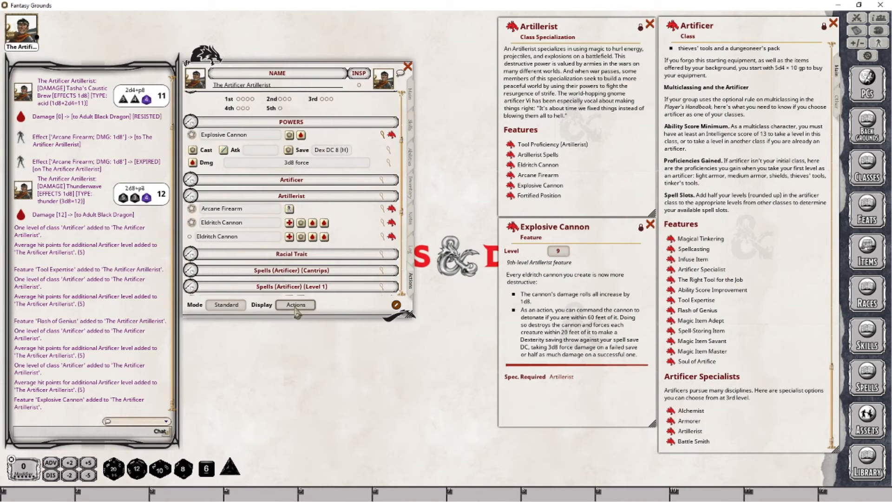
pyautogui.click(316, 135)
pyautogui.write('Arti')
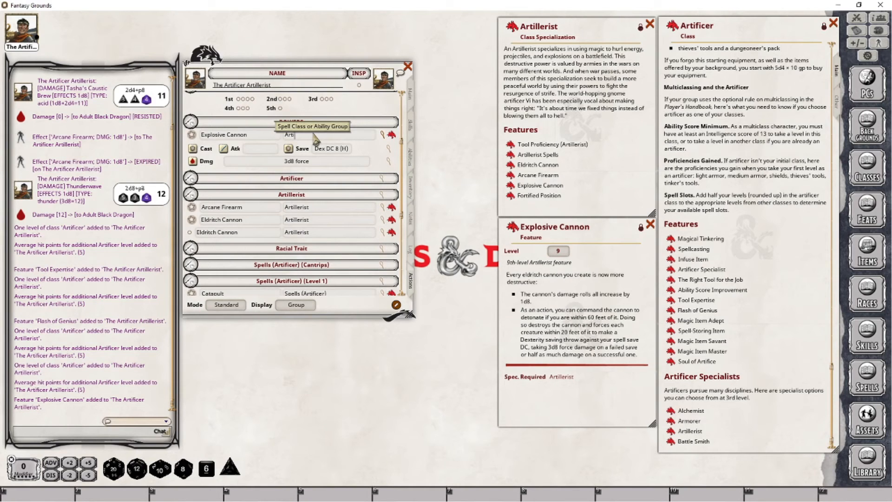
pyautogui.write('llerist')
pyautogui.press('Return')
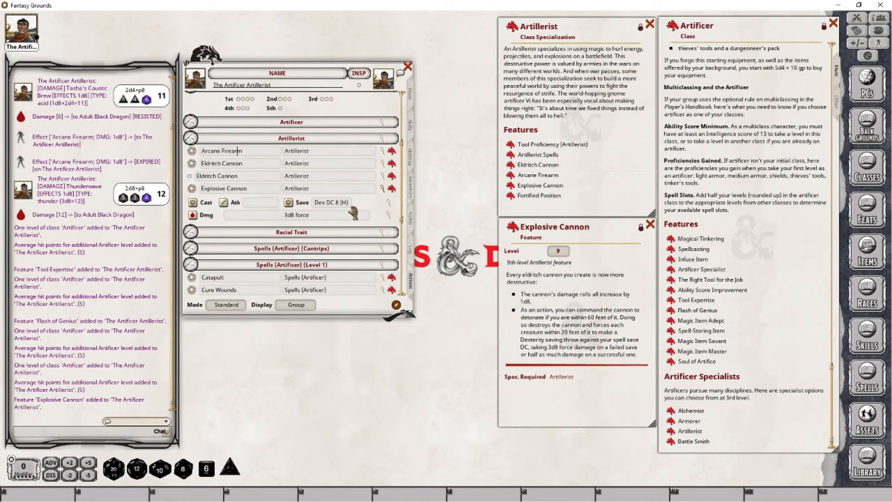
pyautogui.click(392, 206)
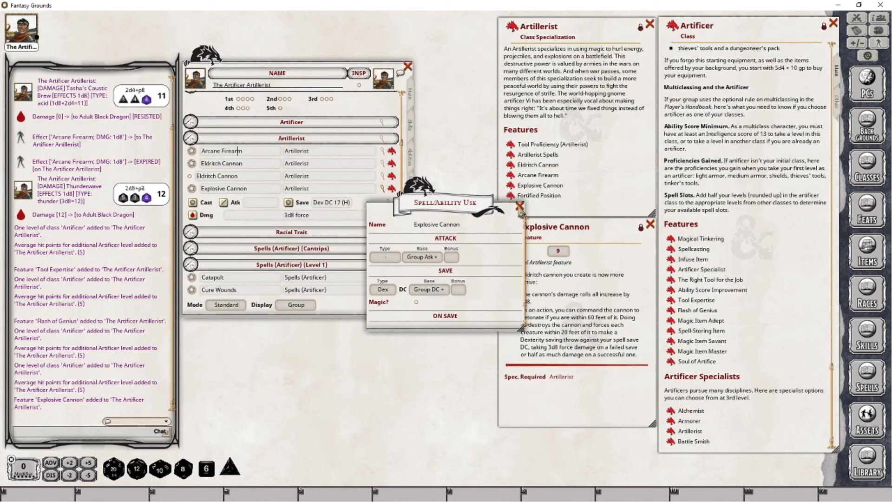
pyautogui.click(522, 208)
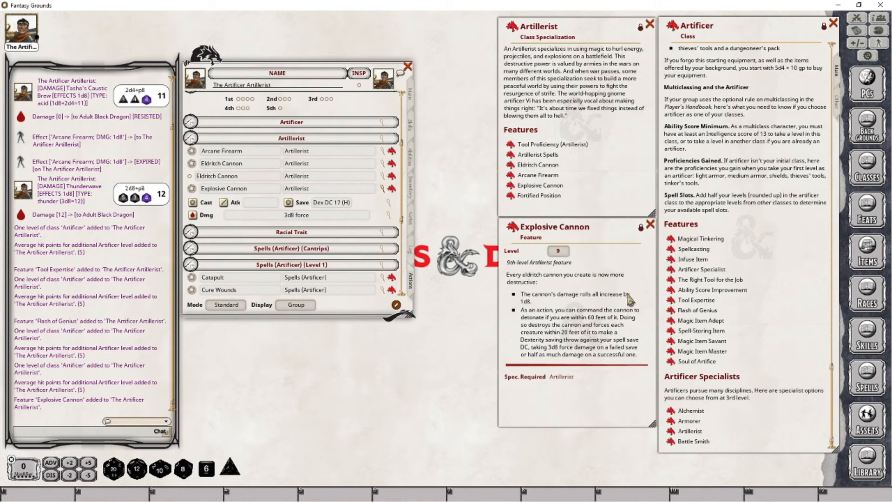
# Increase both the fire damage and the force damage of the first Eldritch Cannon power to 3d8.
pyautogui.click(383, 164)
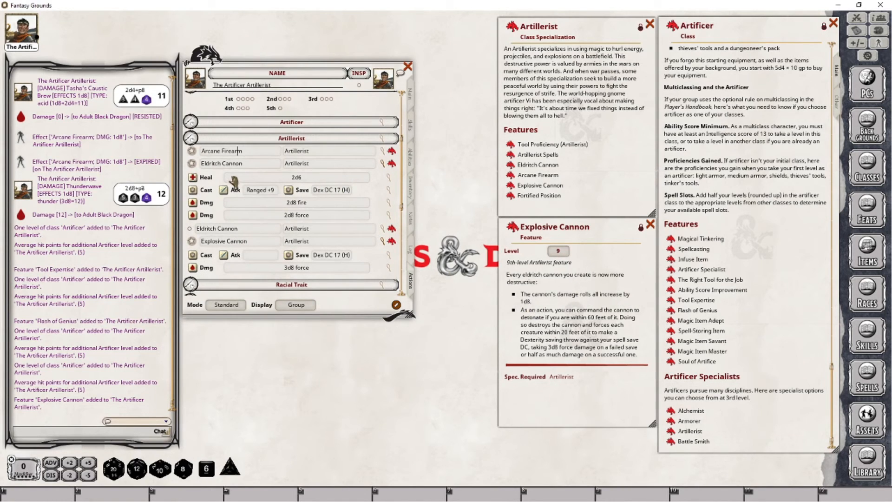
pyautogui.click(388, 203)
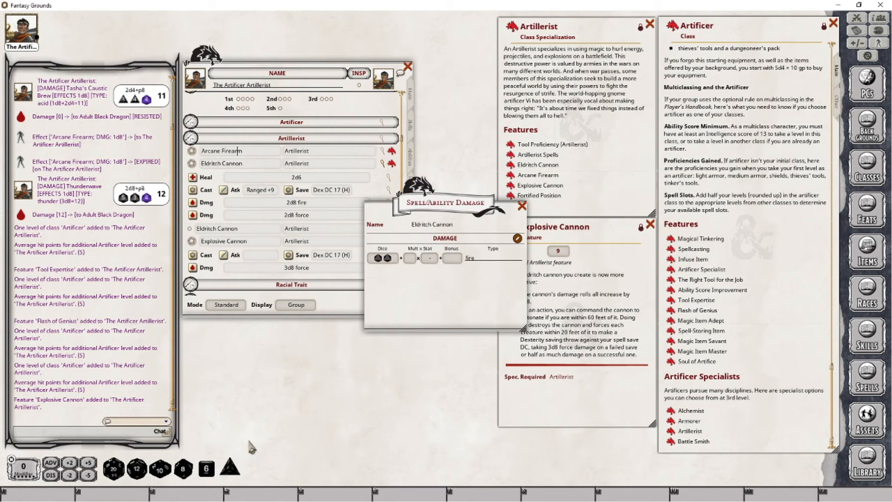
pyautogui.moveTo(183, 469); pyautogui.dragTo(384, 259)
pyautogui.click(521, 206)
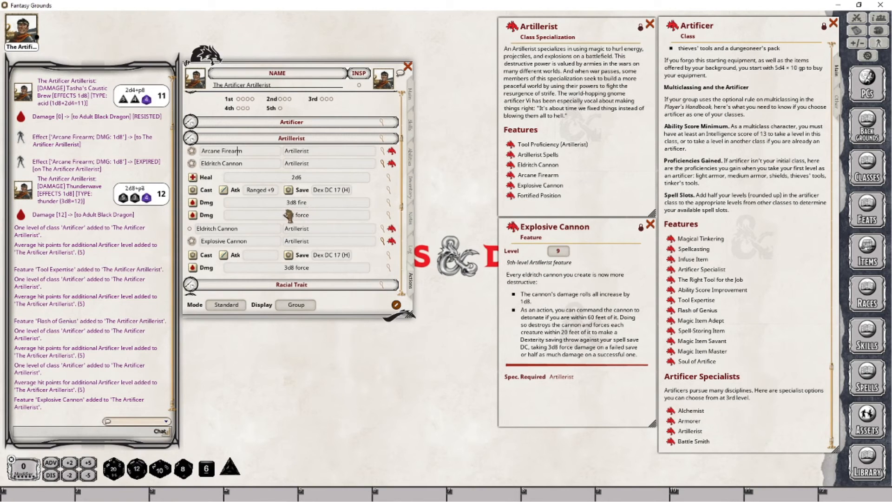
pyautogui.click(388, 215)
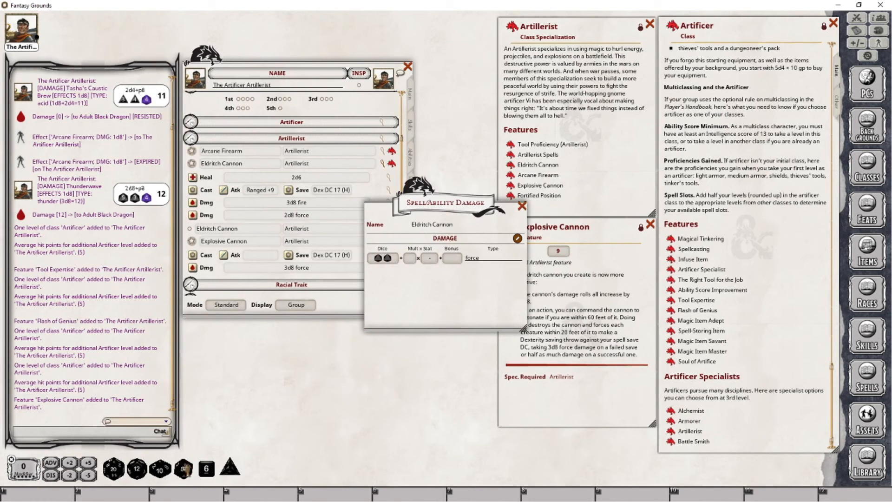
pyautogui.moveTo(182, 470); pyautogui.dragTo(385, 258)
pyautogui.click(521, 206)
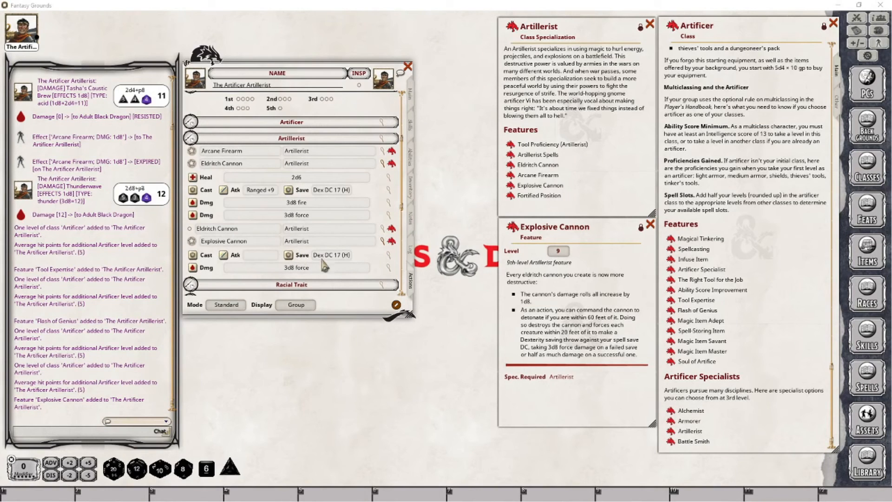
# Replace the Explosive Cannon description with the Fortified Position one, and level the character up to Artificer 15.
pyautogui.click(650, 225)
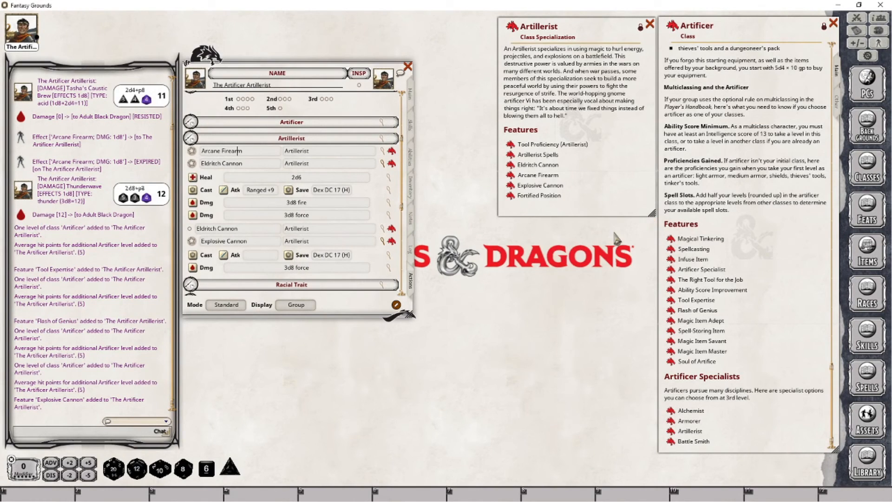
pyautogui.click(511, 196)
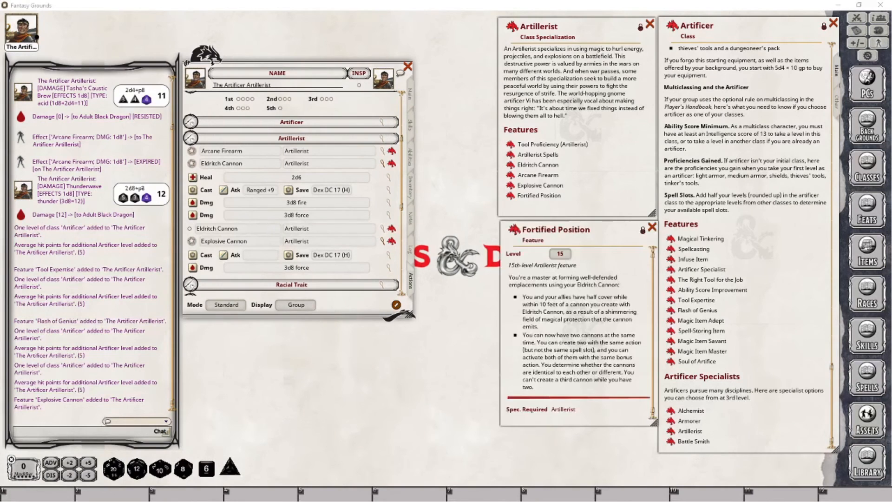
pyautogui.click(411, 92)
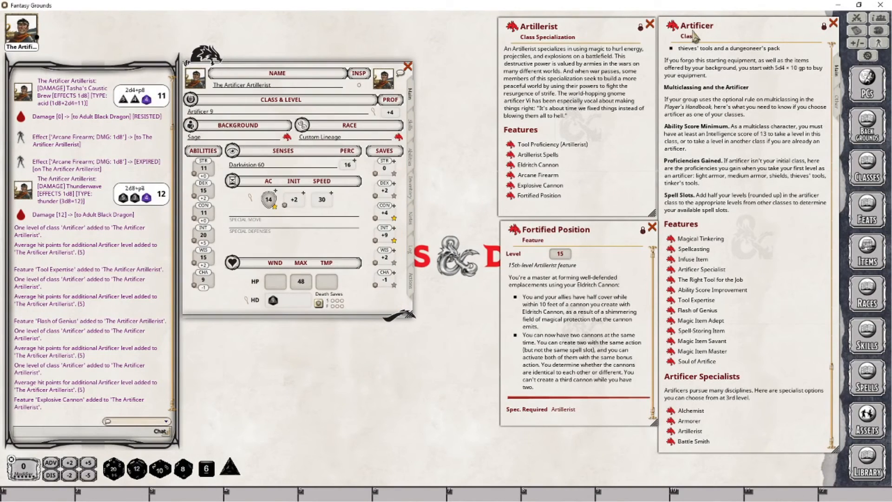
pyautogui.moveTo(678, 34); pyautogui.dragTo(244, 128)
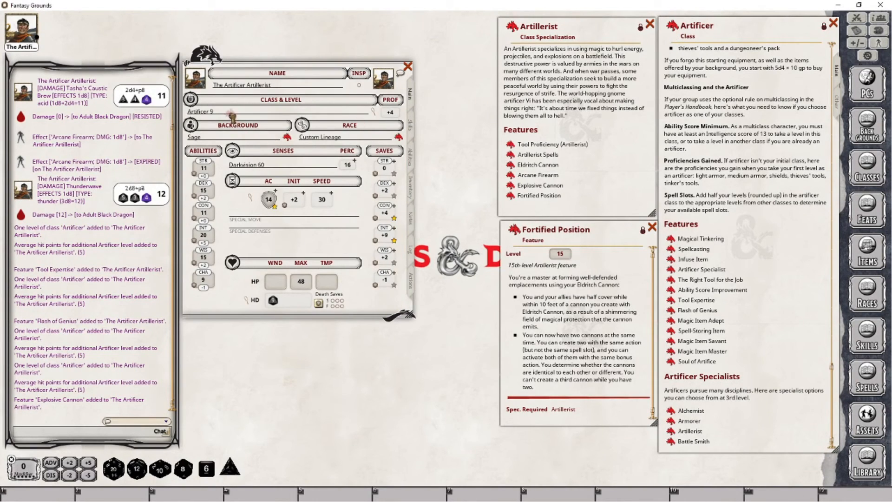
pyautogui.moveTo(678, 34); pyautogui.dragTo(237, 112)
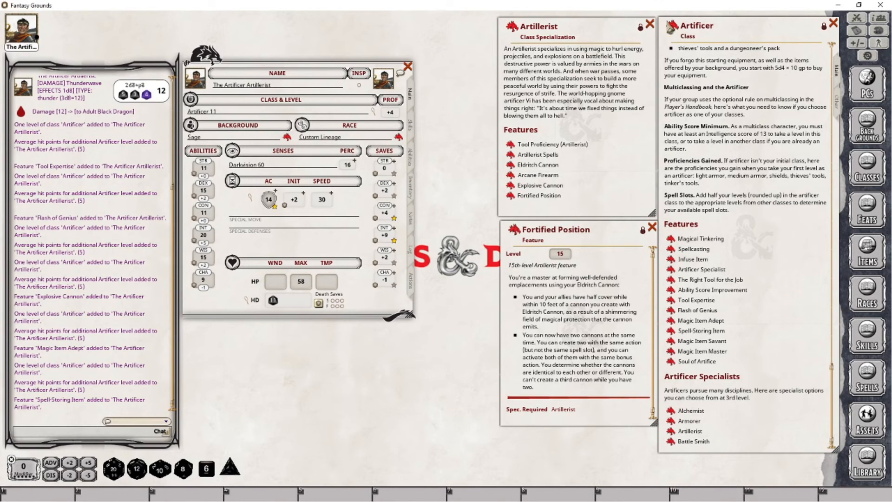
pyautogui.moveTo(493, 86); pyautogui.dragTo(260, 116)
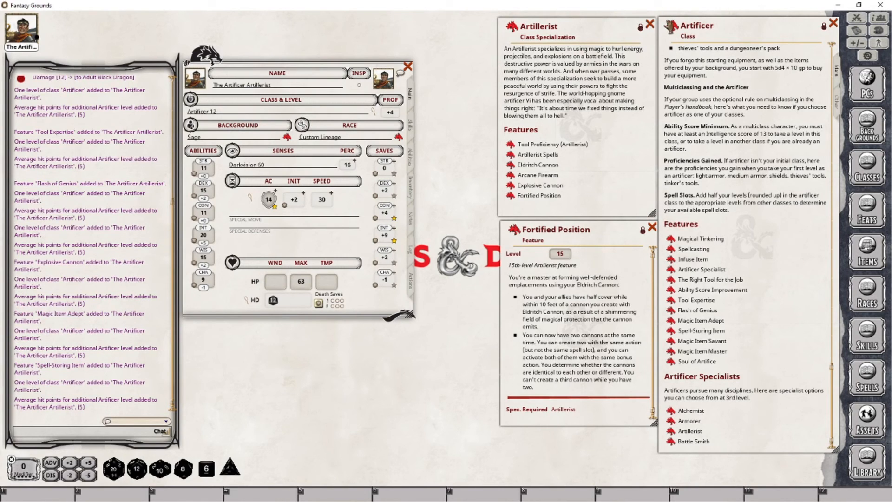
pyautogui.moveTo(669, 26); pyautogui.dragTo(290, 117)
pyautogui.moveTo(679, 33); pyautogui.dragTo(265, 115)
pyautogui.moveTo(673, 25); pyautogui.dragTo(288, 111)
pyautogui.click(411, 282)
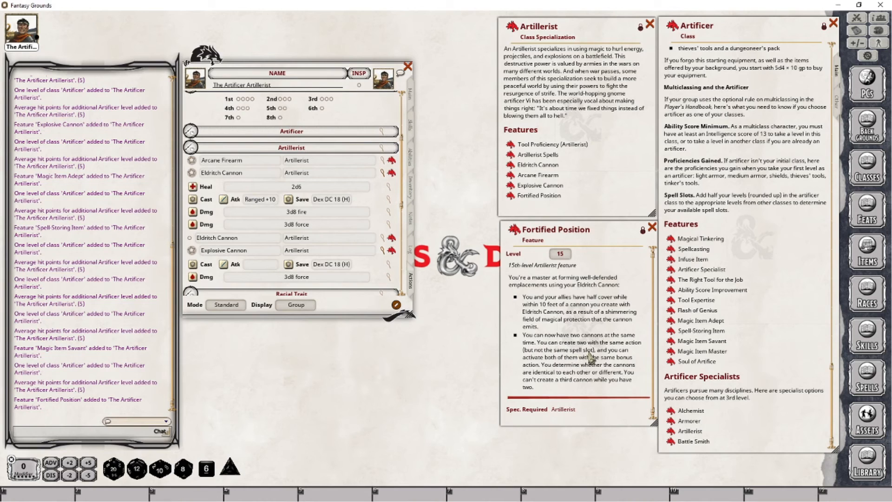
# Demonstrate toggling the Cover attack modifier on and off in the Modifiers window, and close the window.
pyautogui.scroll(3, 375, 266)
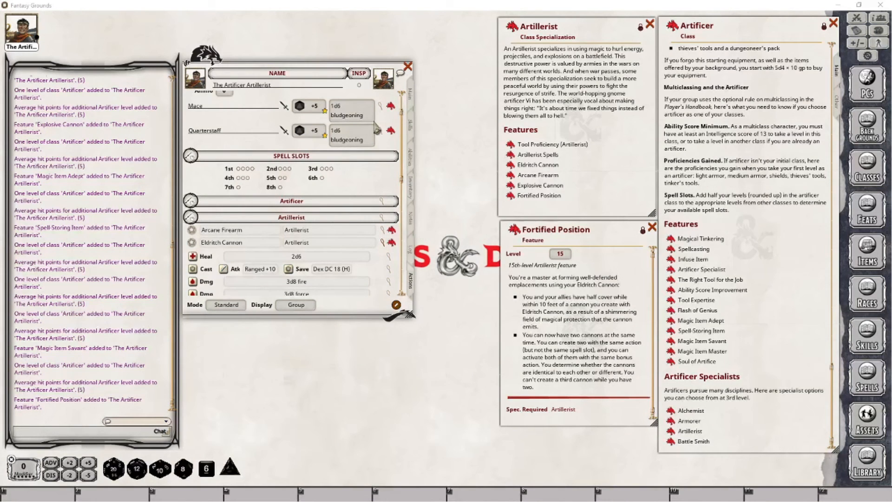
pyautogui.click(857, 45)
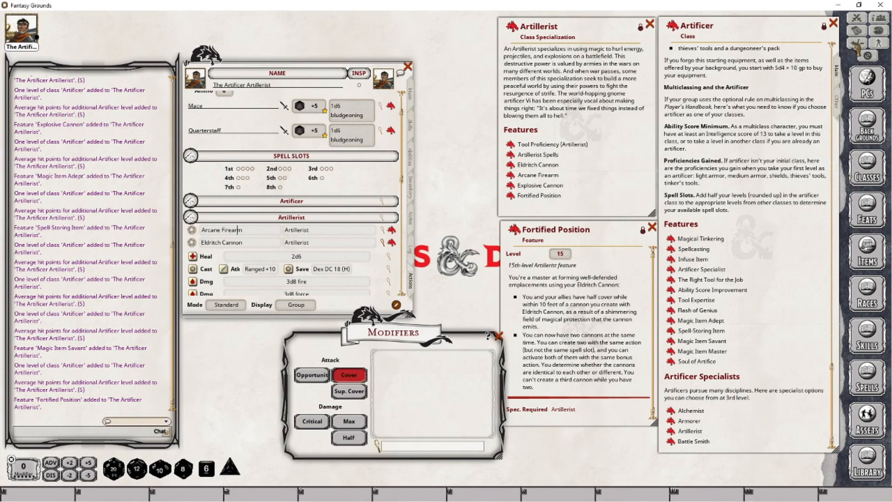
pyautogui.click(362, 380)
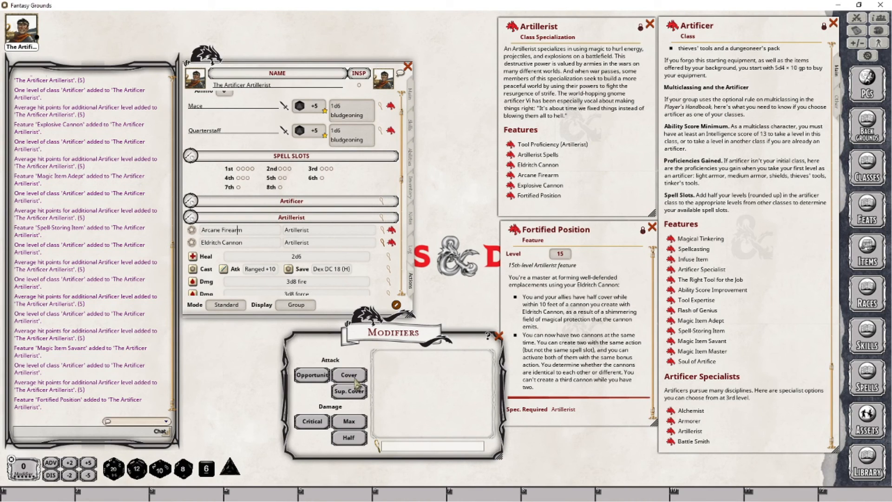
pyautogui.click(353, 380)
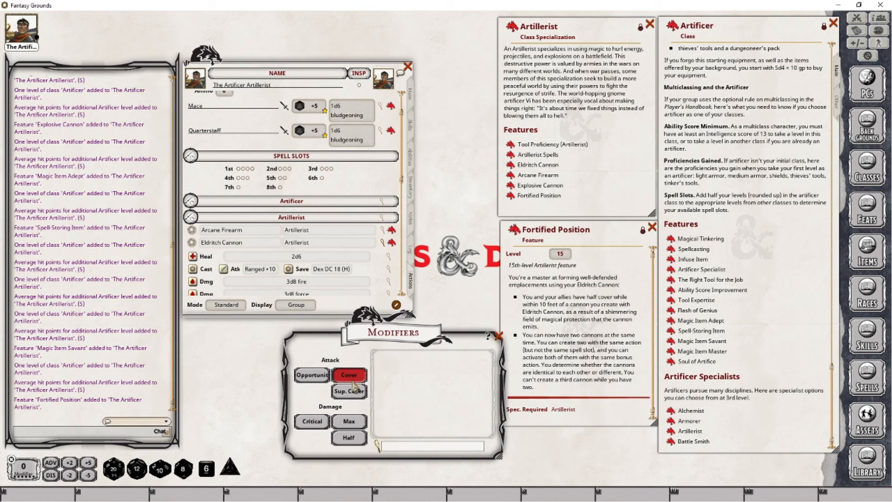
pyautogui.click(355, 380)
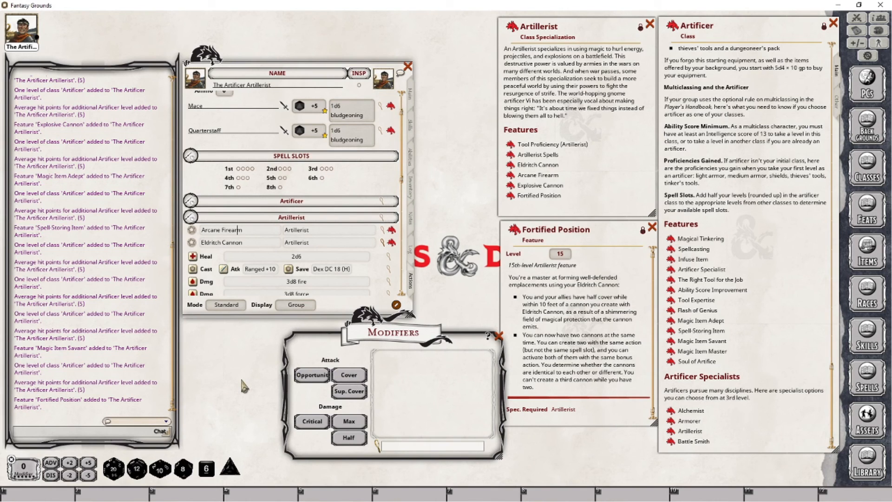
pyautogui.click(352, 380)
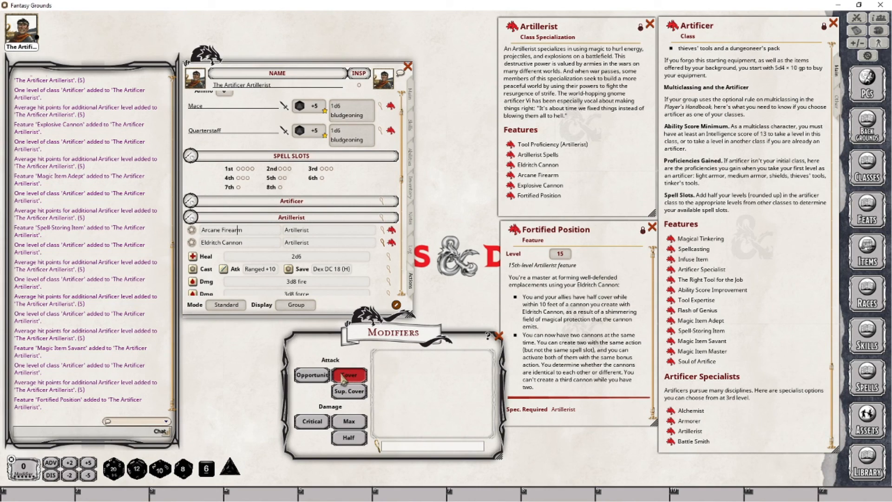
pyautogui.click(344, 380)
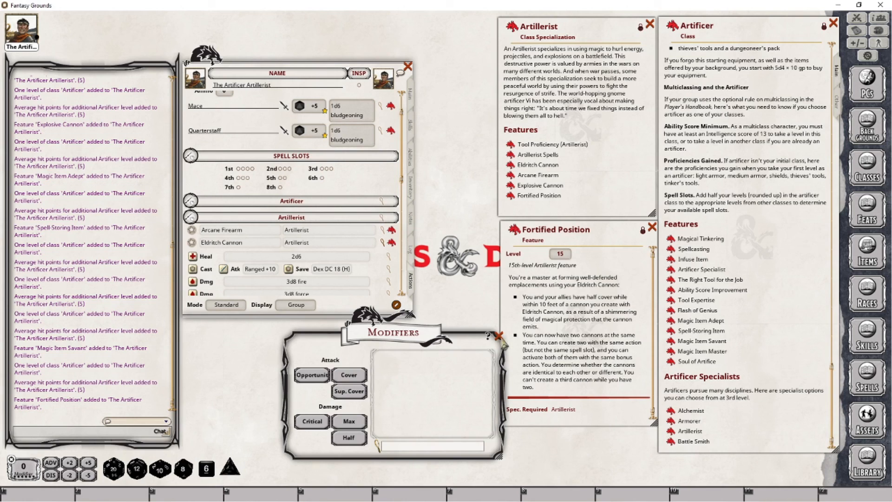
pyautogui.click(499, 335)
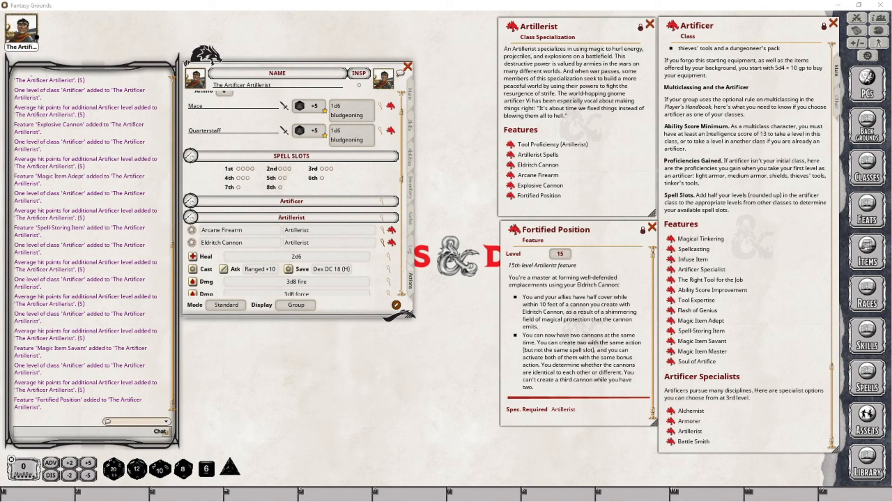
pyautogui.scroll(-5, 347, 248)
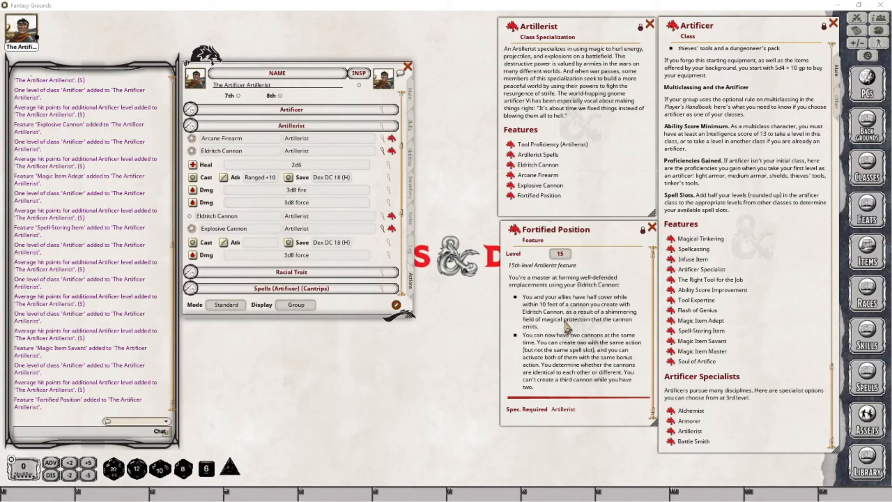